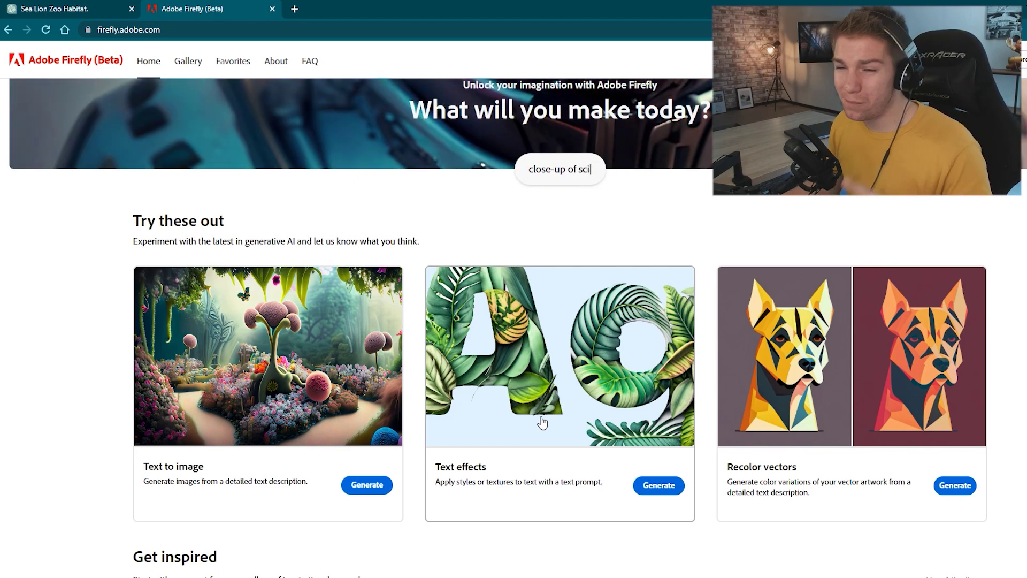
Open Text to image and generate images for "show me a camel that plays a computer game, comic style, the camel wears a headband"
{"action": "left_click", "coordinate": [383, 486]}
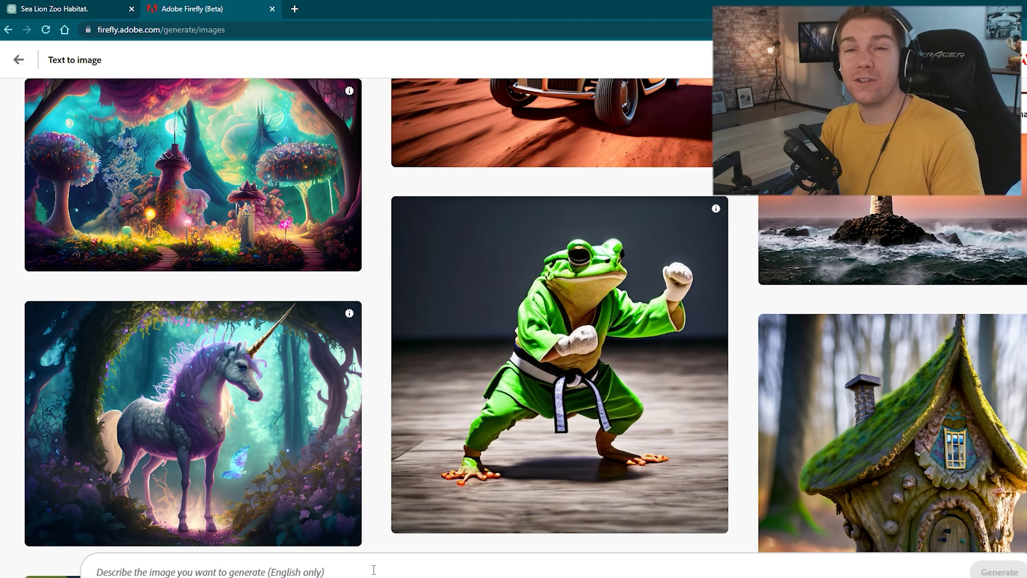
{"action": "type", "text": "show"}
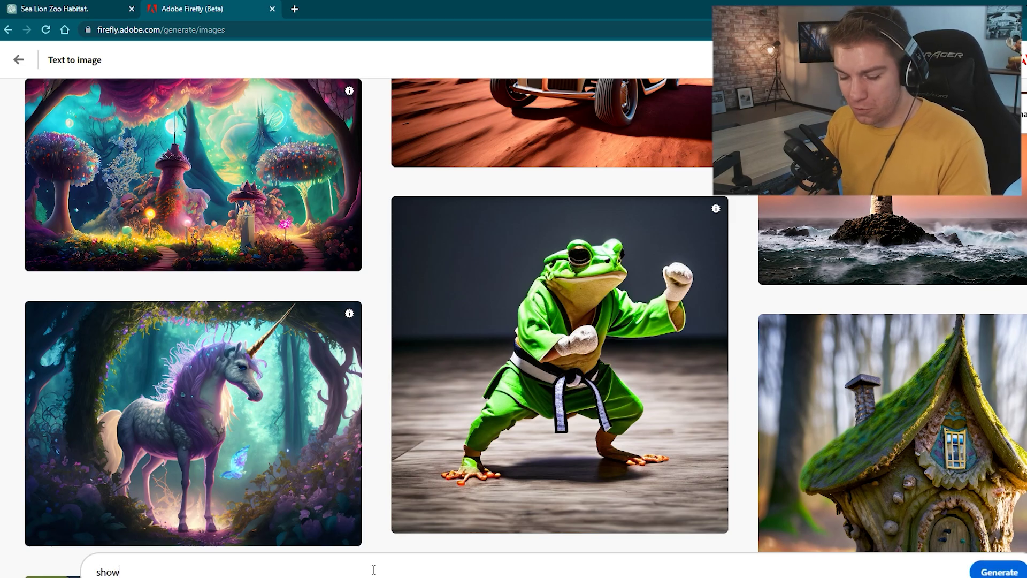
{"action": "type", "text": " me a camel that"}
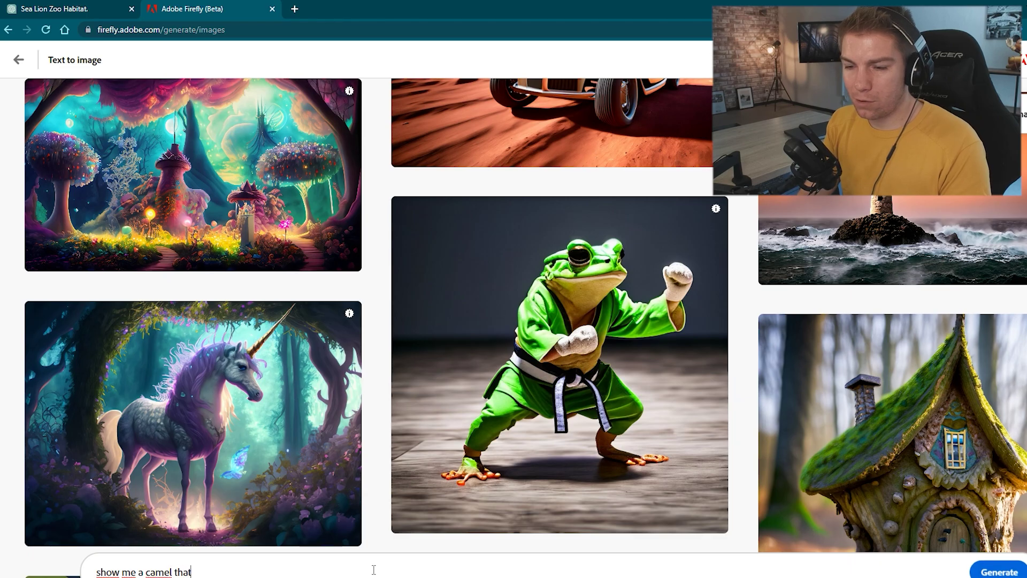
{"action": "type", "text": " plays a com"}
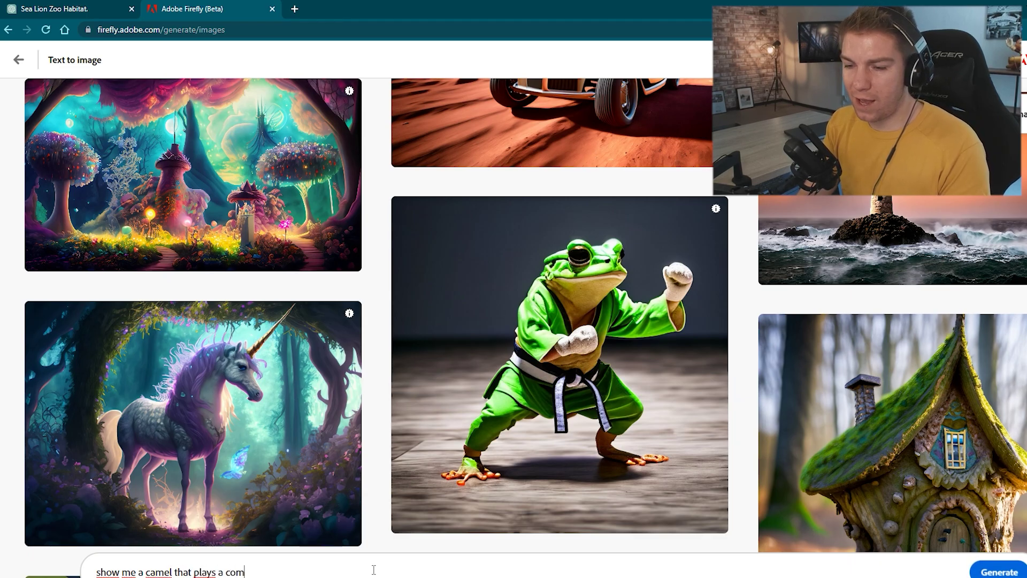
{"action": "type", "text": "puter game, comic stly"}
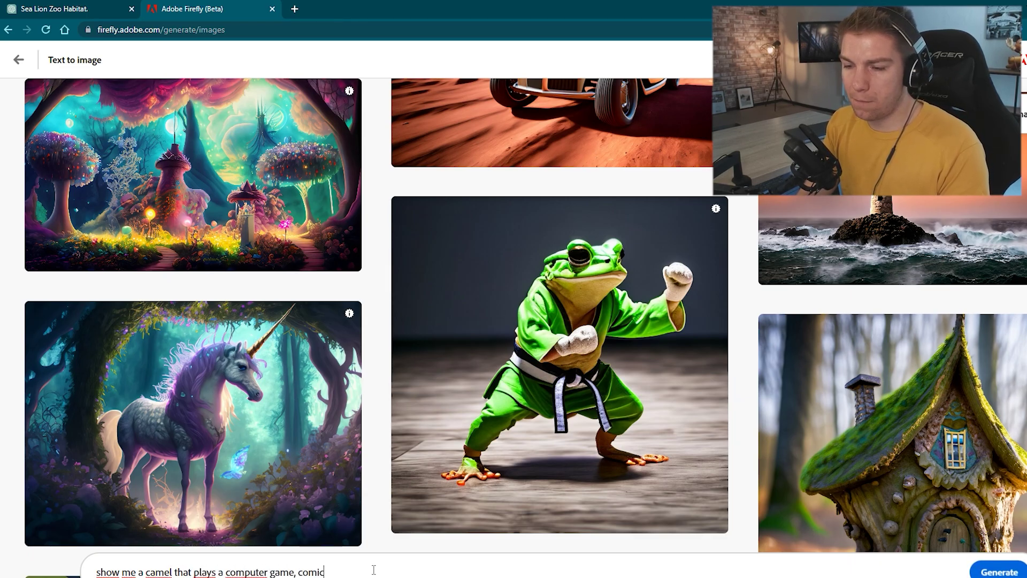
{"action": "key", "text": "BackSpace"}
{"action": "key", "text": "BackSpace"}
{"action": "type", "text": "y"}
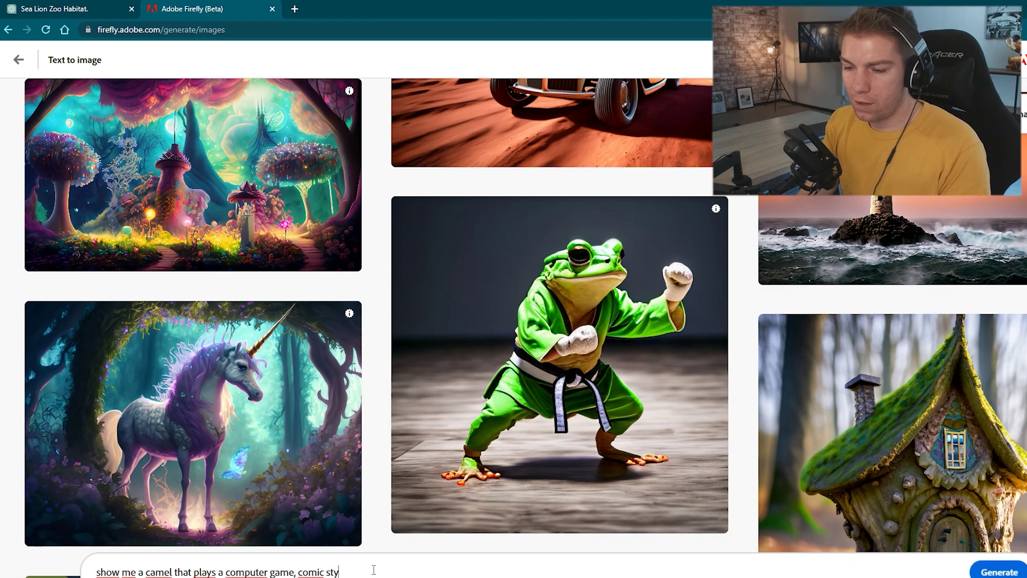
{"action": "type", "text": "le, the cam"}
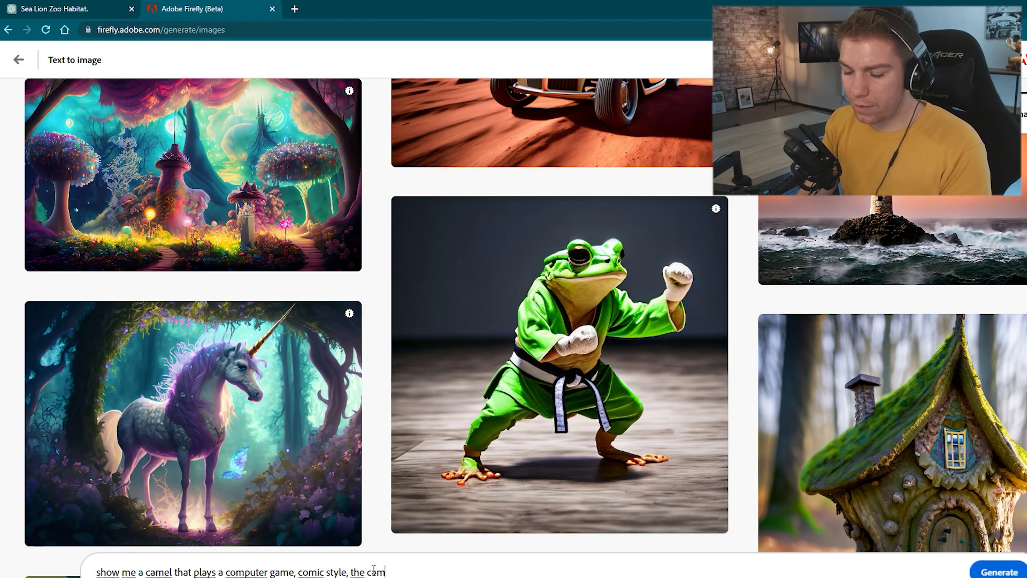
{"action": "type", "text": "el wears"}
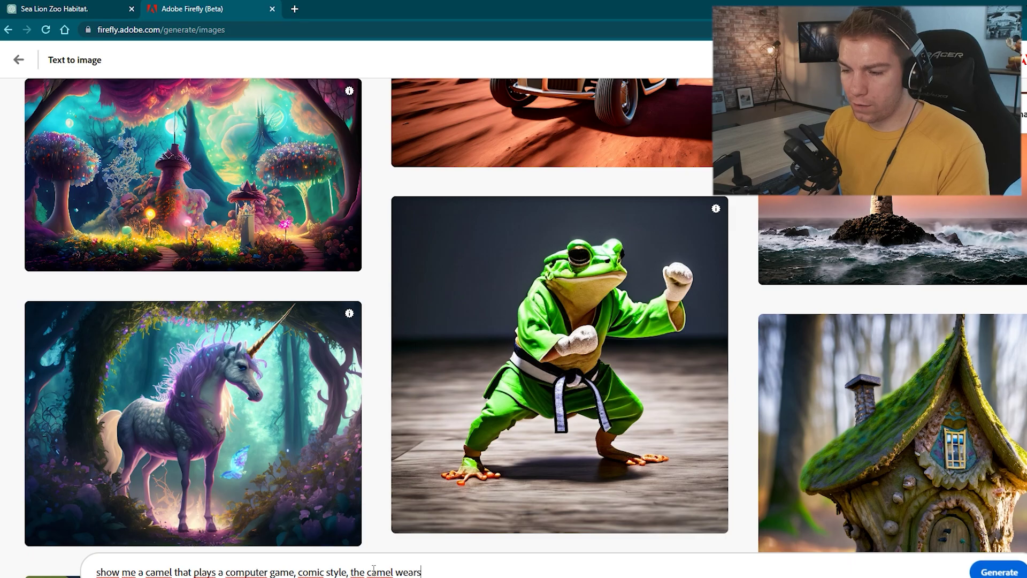
{"action": "type", "text": " a headband"}
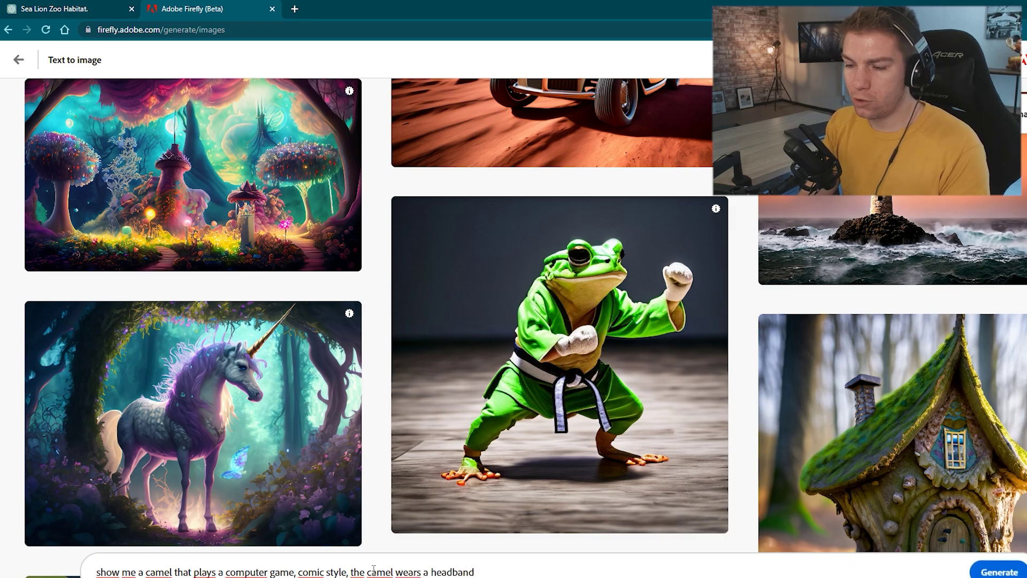
{"action": "key", "text": "Return"}
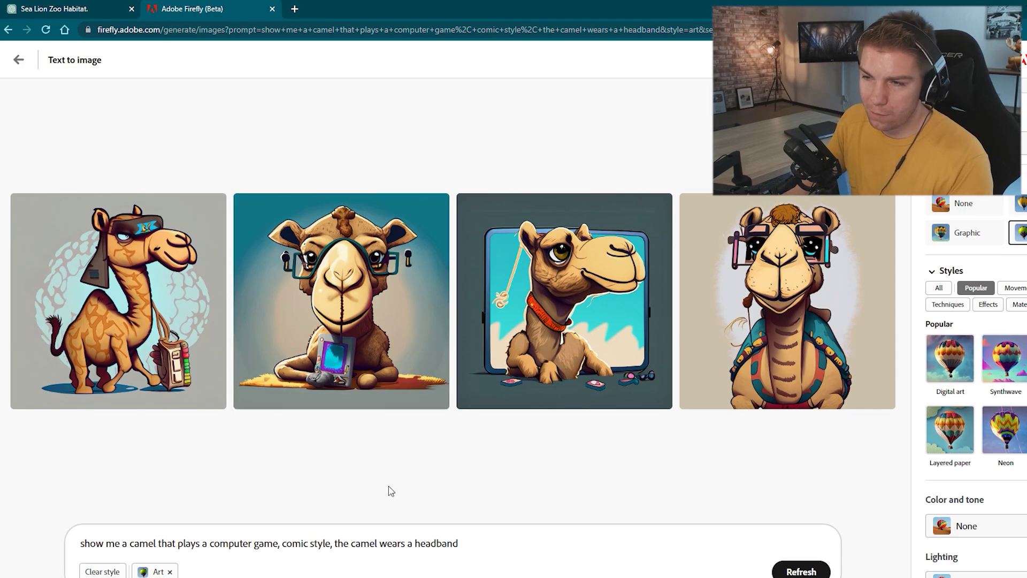
Replace the camel prompt with "an aerial photography of a sea lion habitat" and generate the images
{"action": "left_click", "coordinate": [471, 543]}
{"action": "key", "text": "ctrl+a"}
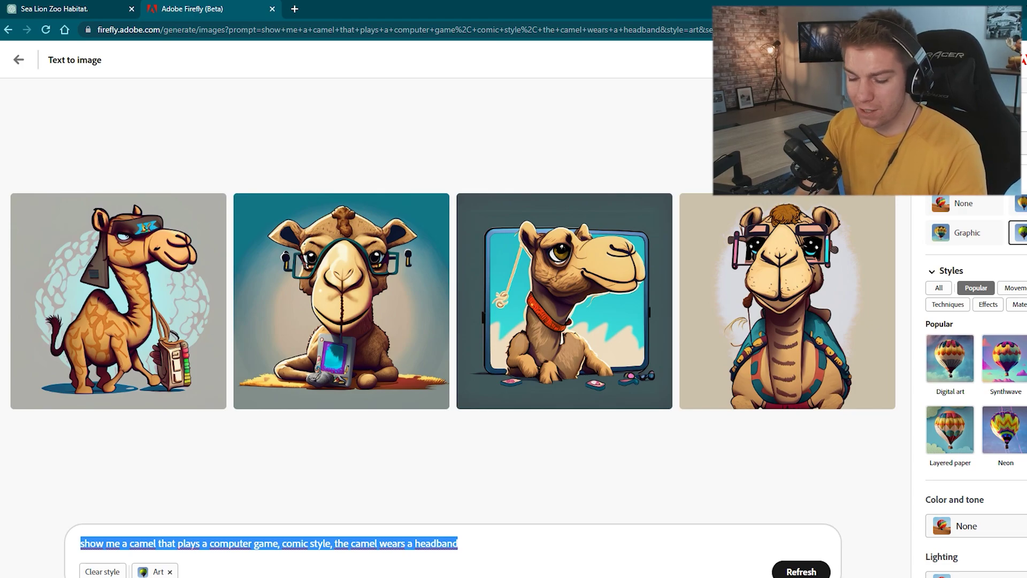
{"action": "type", "text": "show"}
{"action": "key", "text": "BackSpace"}
{"action": "key", "text": "BackSpace"}
{"action": "key", "text": "BackSpace"}
{"action": "key", "text": "BackSpace"}
{"action": "type", "text": "an"}
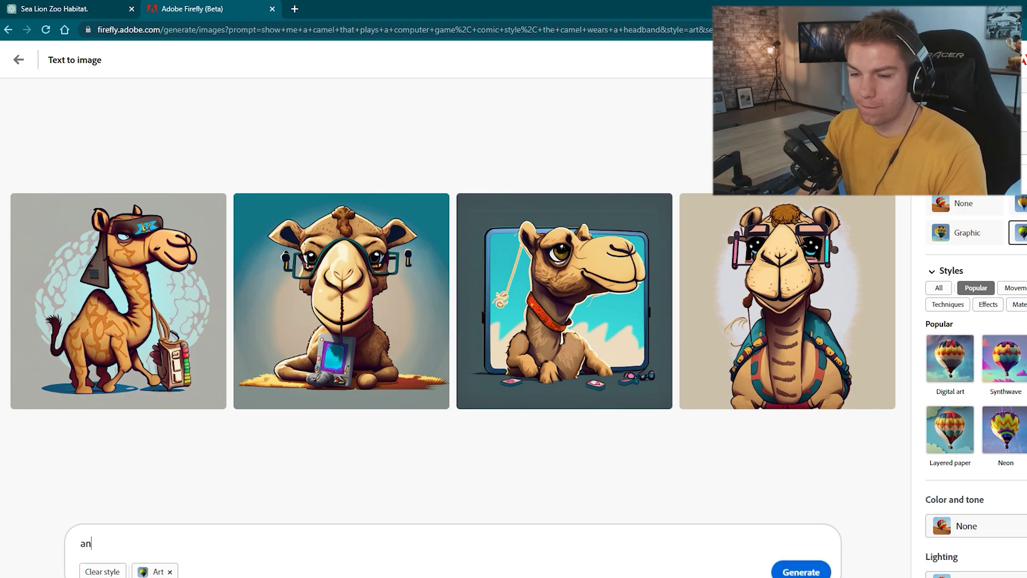
{"action": "type", "text": " aerial "}
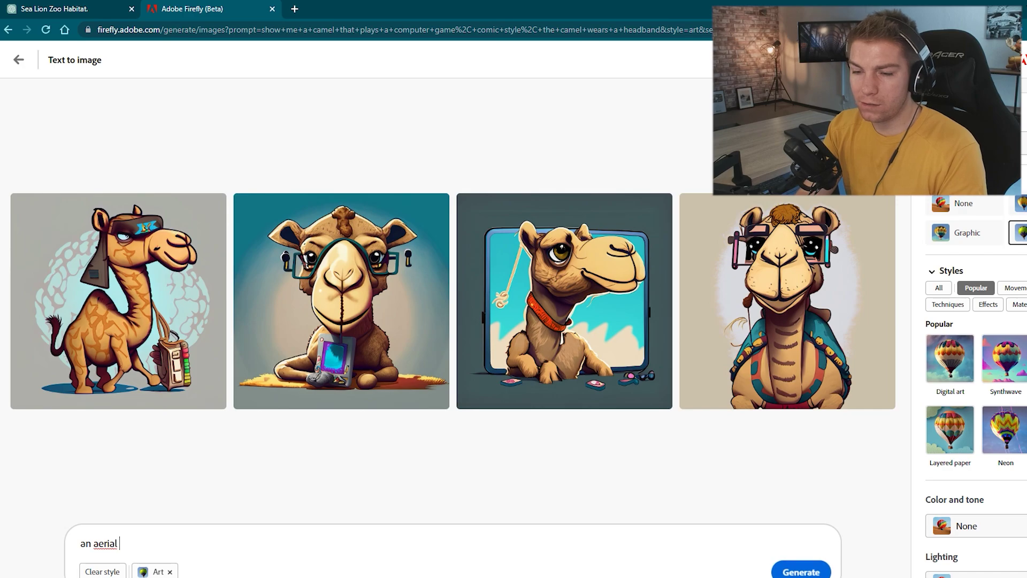
{"action": "type", "text": "photograph"}
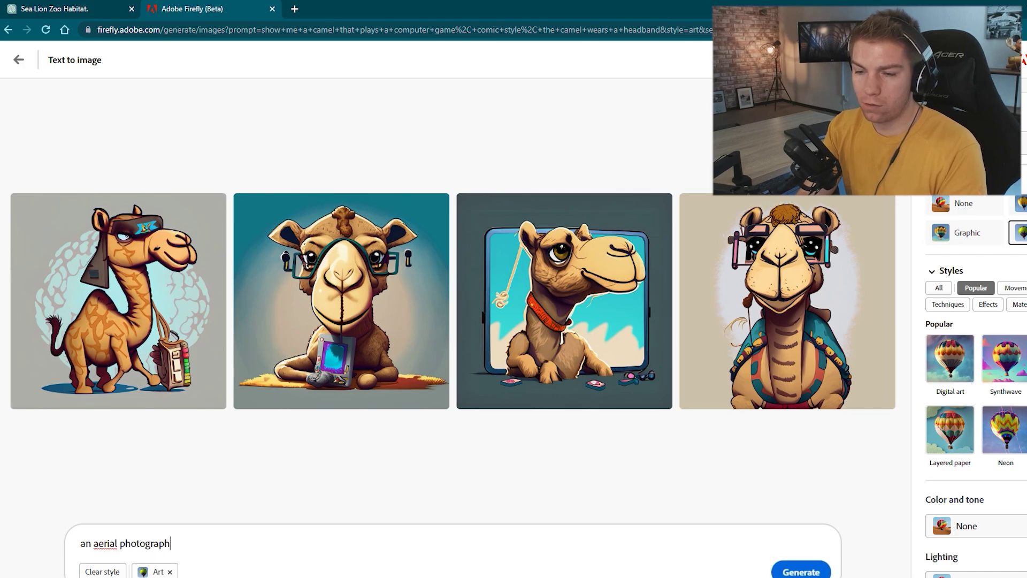
{"action": "type", "text": "y of a sea lion"}
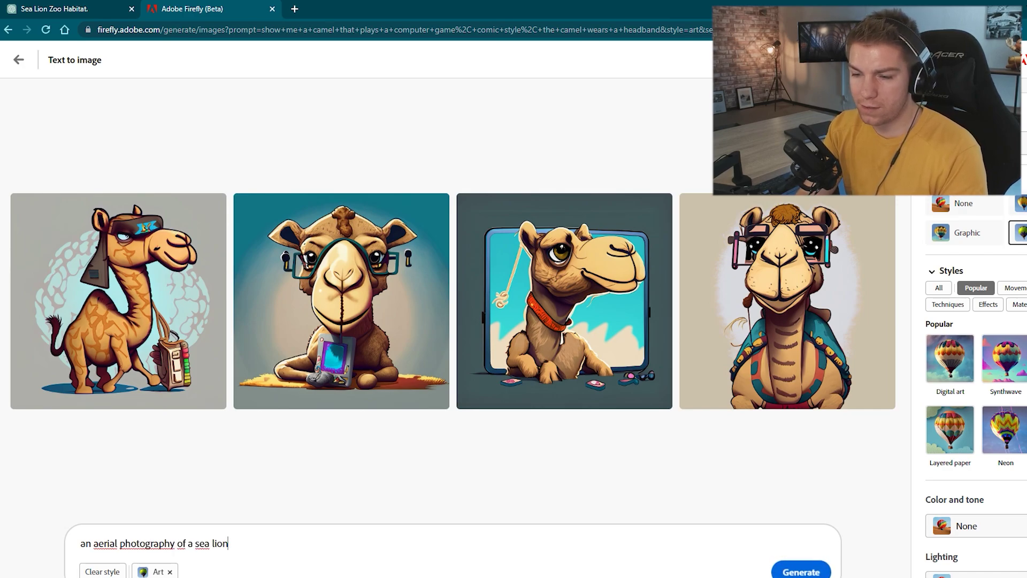
{"action": "type", "text": " habitat"}
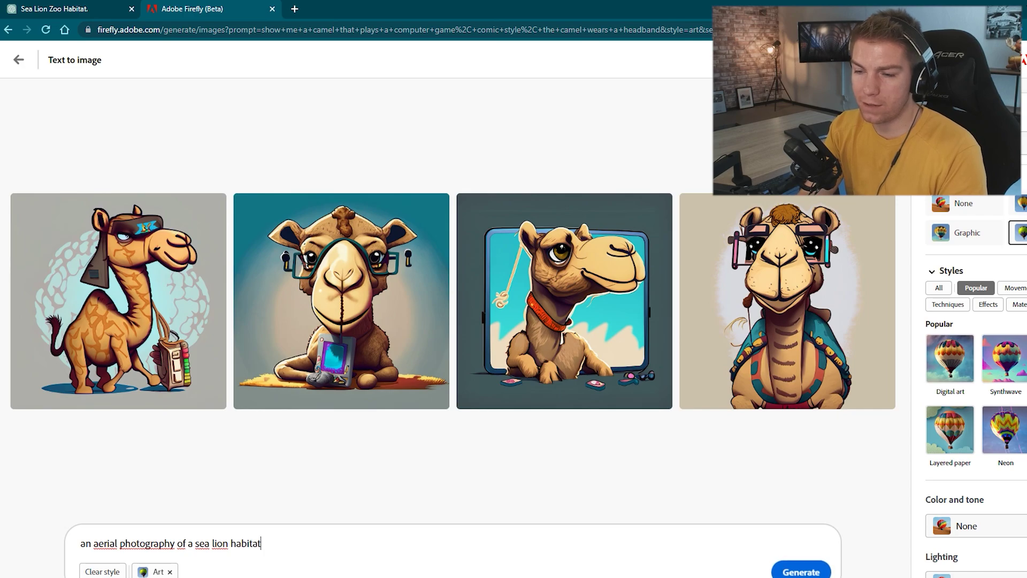
{"action": "key", "text": "Return"}
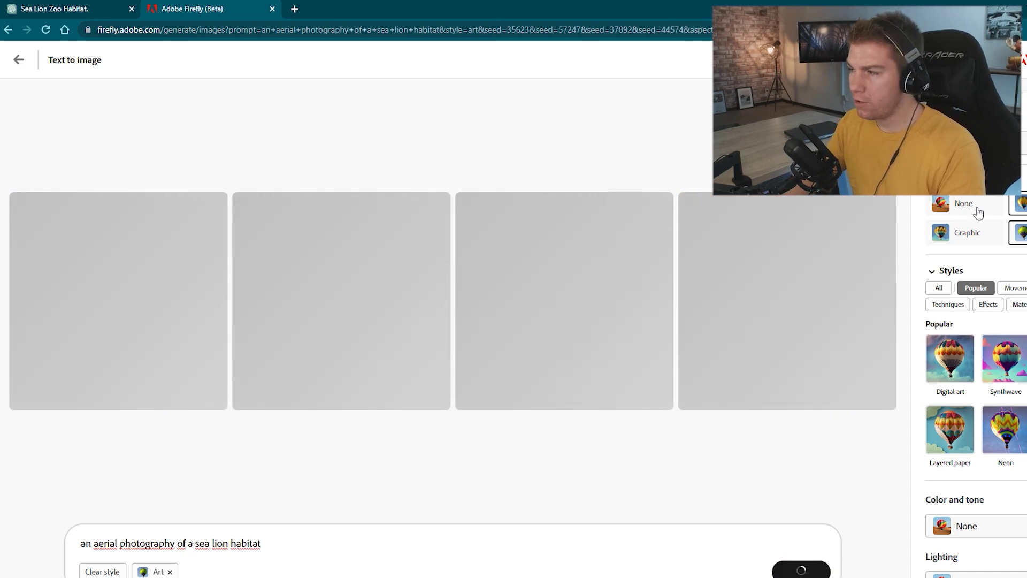
Set the content type to Photo and the aspect ratio to Widescreen (16:9) for the sea lion images
{"action": "left_click", "coordinate": [1019, 203]}
{"action": "left_click", "coordinate": [968, 179]}
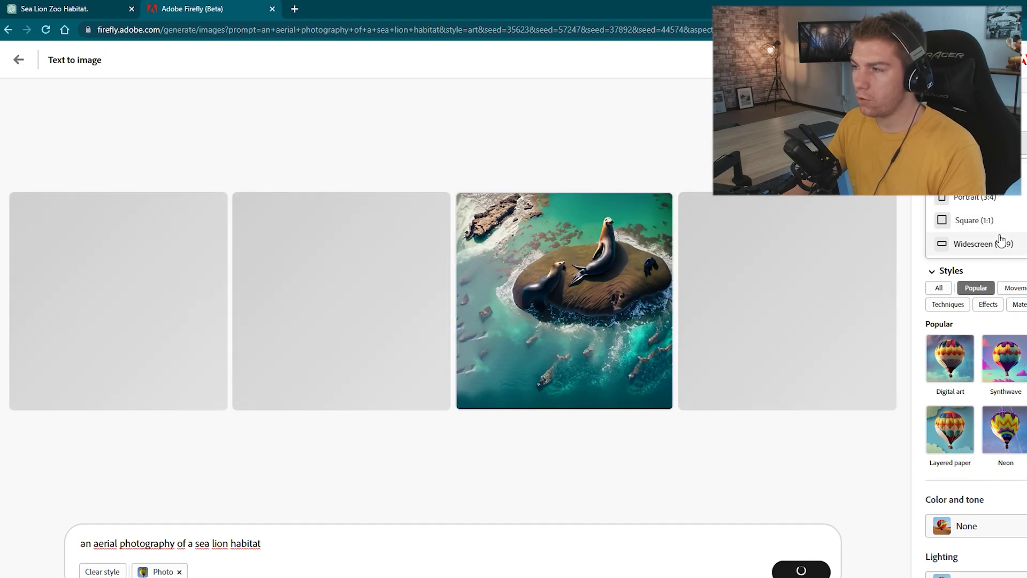
{"action": "left_click", "coordinate": [1001, 242]}
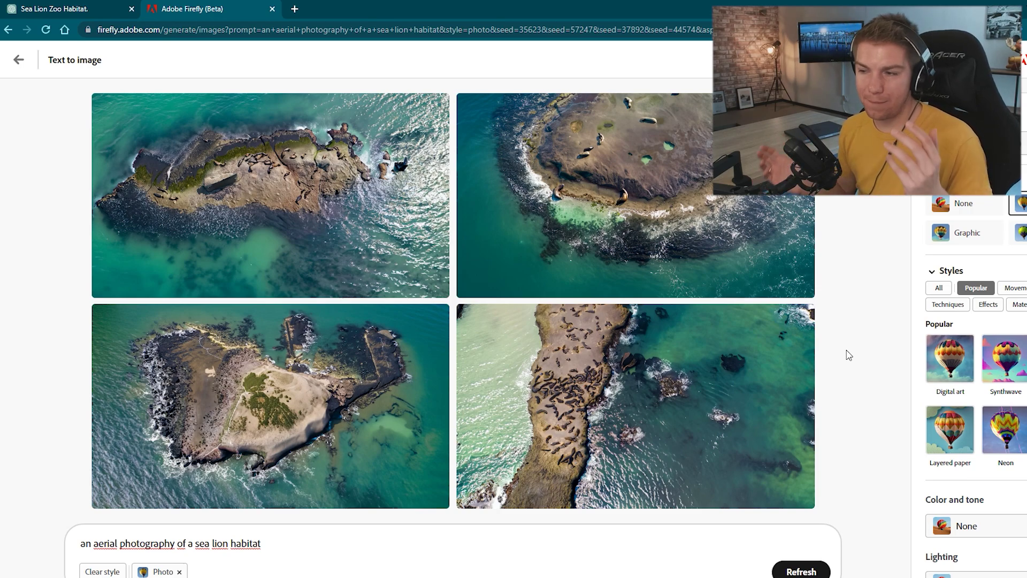
Change "habitat" in the prompt to "zoo enclosure" and generate new images
{"action": "double_click", "coordinate": [256, 539]}
{"action": "type", "text": "e"}
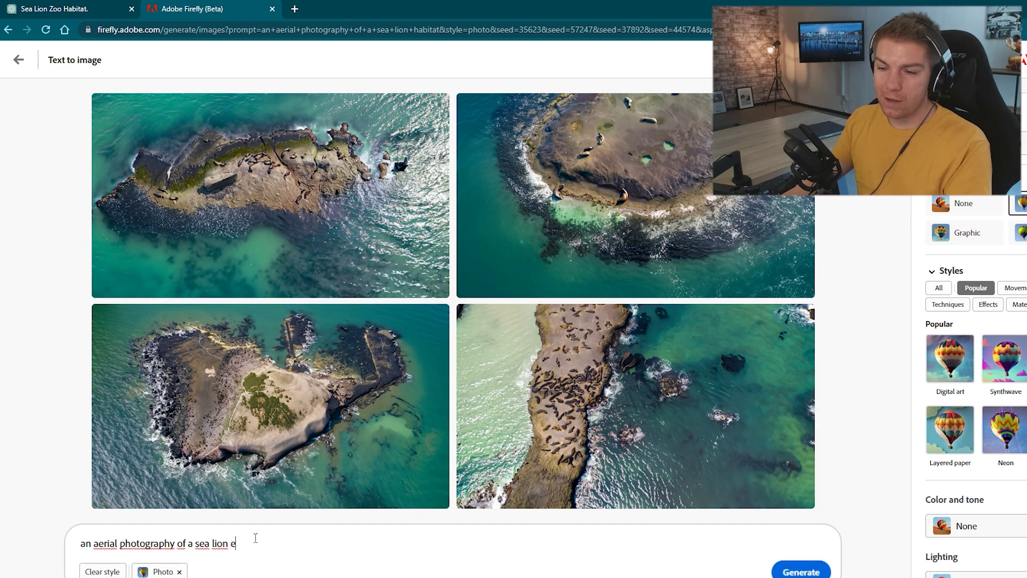
{"action": "type", "text": "nclosure"}
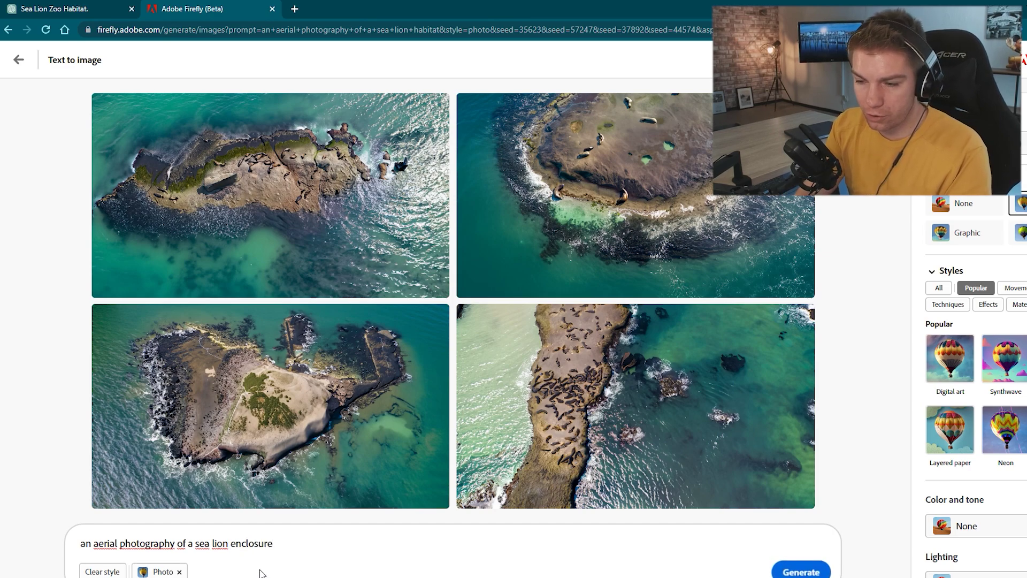
{"action": "left_click", "coordinate": [231, 543]}
{"action": "type", "text": "zoo"}
{"action": "key", "text": "Return"}
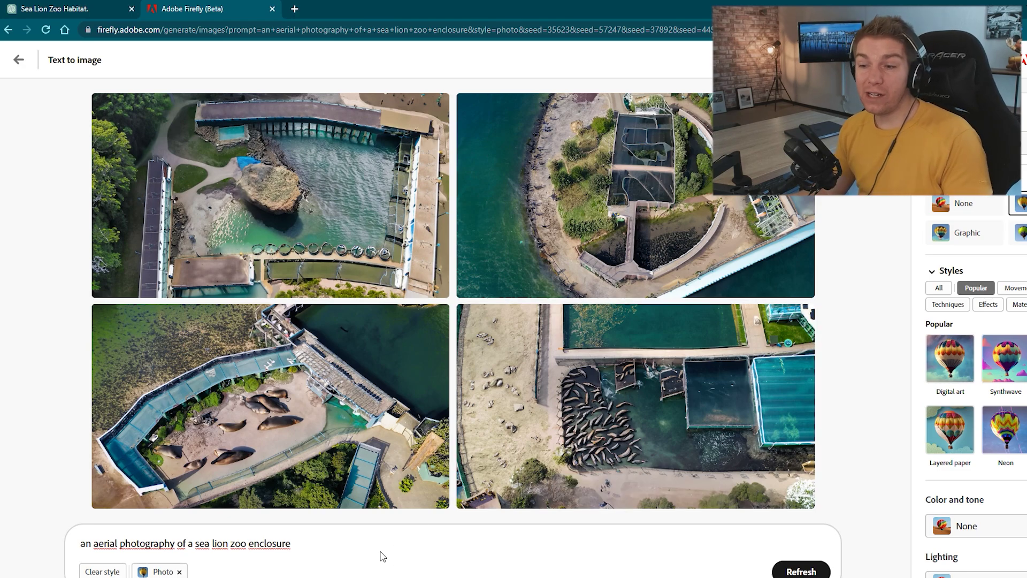
Replace the prompt with "a very nice architectural design of an indoor pool in a zoo, super realistic, architecture, photography" and generate the images
{"action": "left_click_drag", "start_coordinate": [349, 541], "coordinate": [89, 543]}
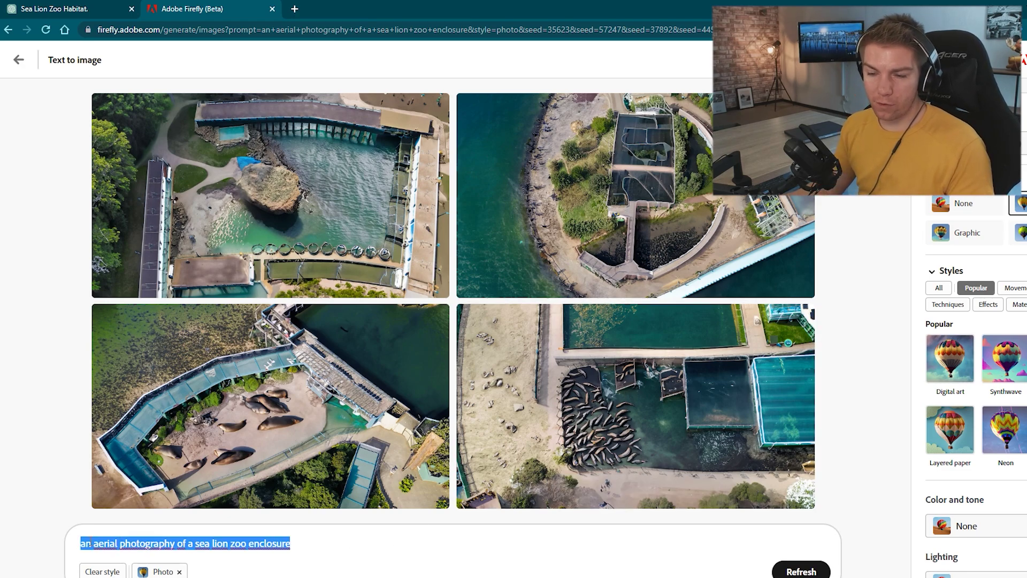
{"action": "type", "text": "a"}
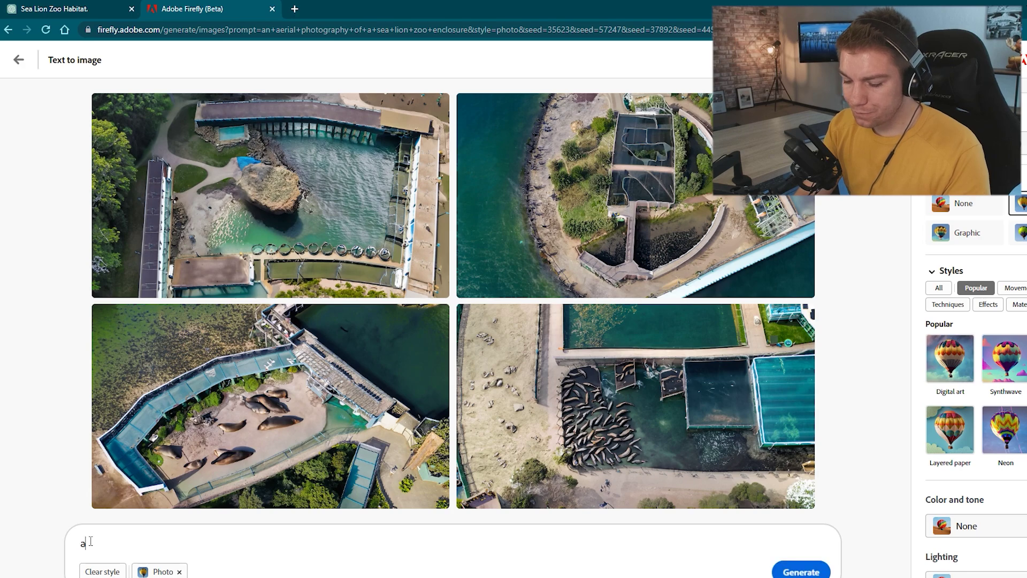
{"action": "type", "text": " very nice archi"}
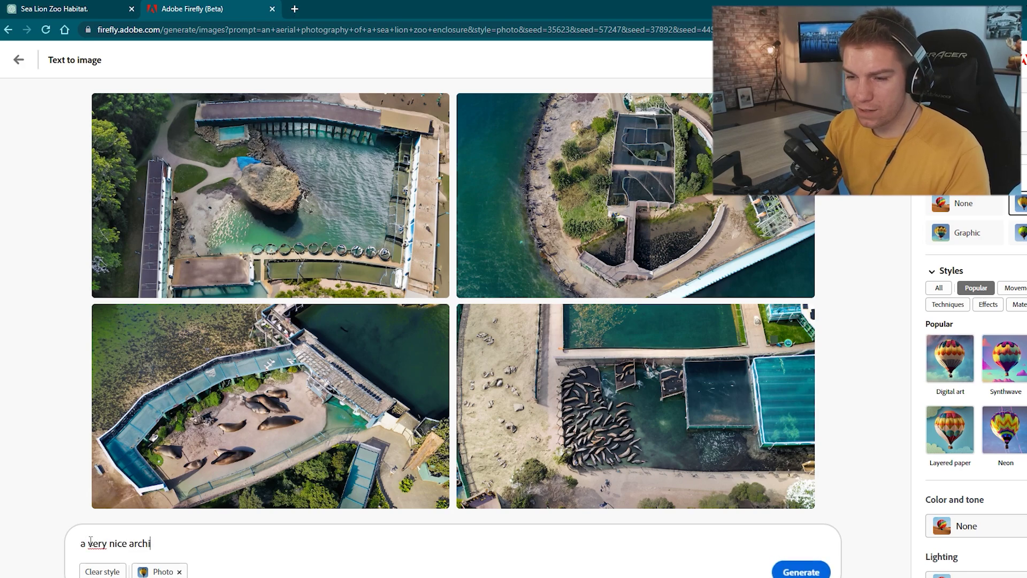
{"action": "type", "text": "tectural design of an"}
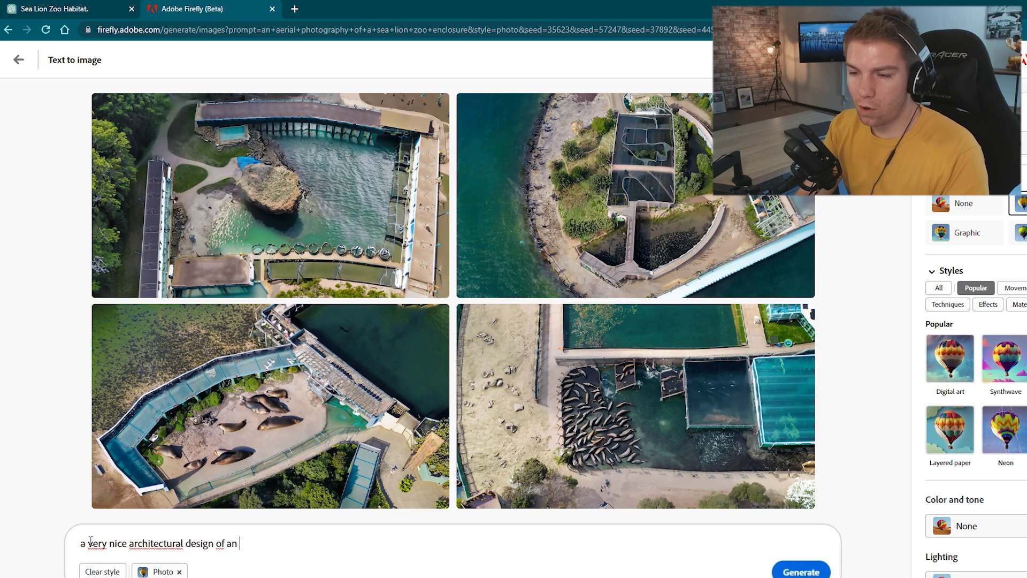
{"action": "type", "text": " indoor pool"}
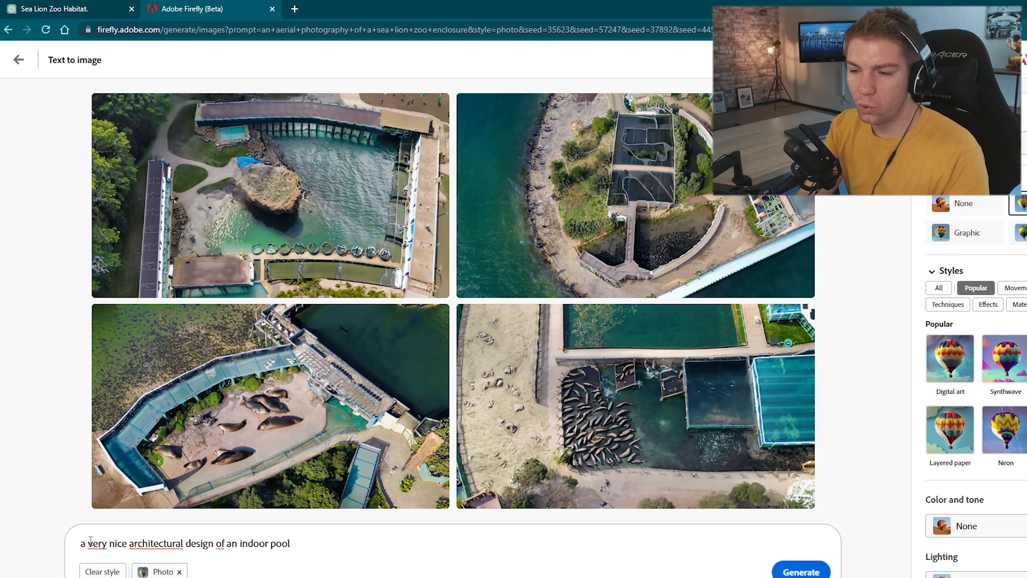
{"action": "type", "text": " in a z"}
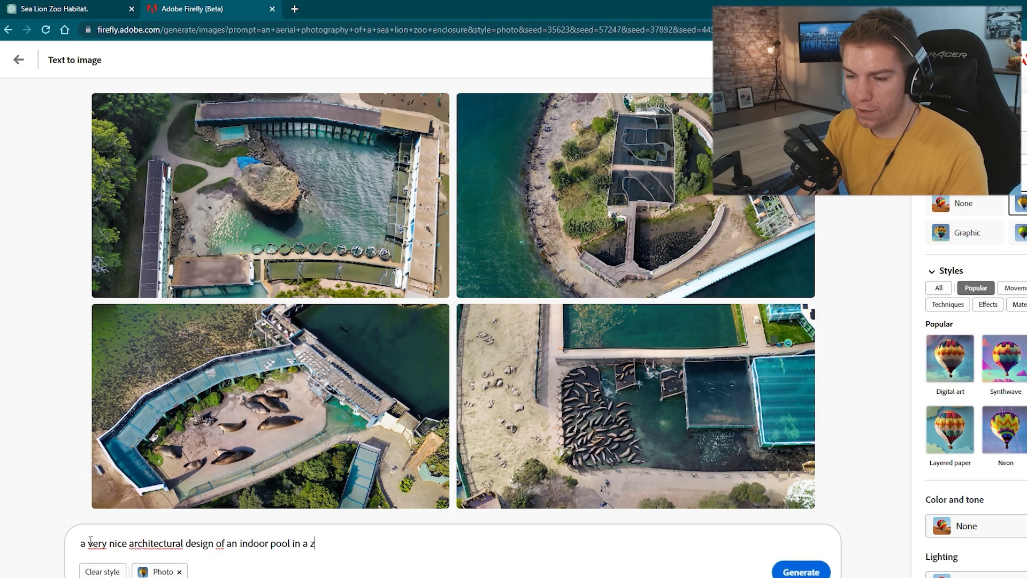
{"action": "type", "text": "oo, super"}
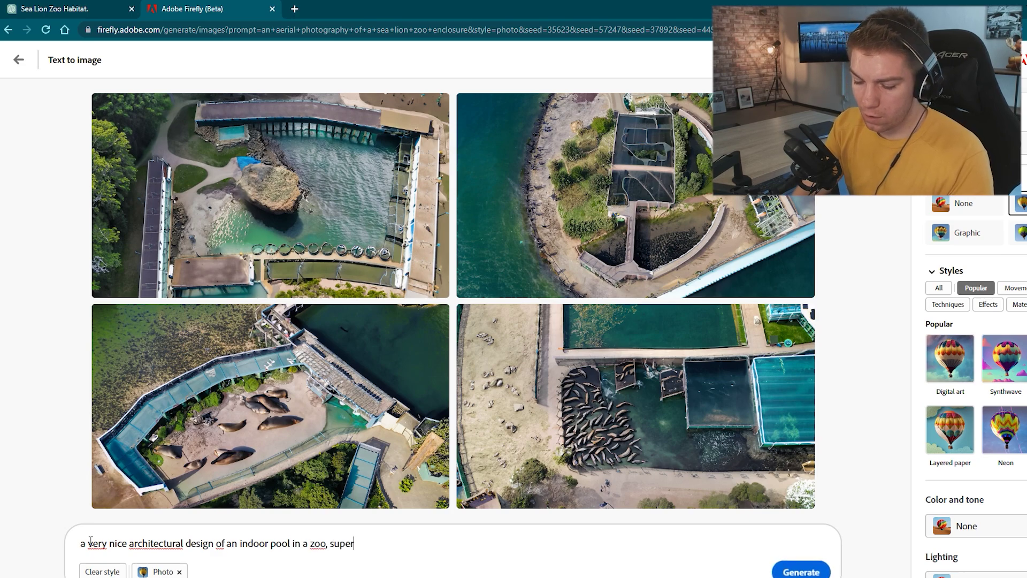
{"action": "type", "text": " realistic, ar"}
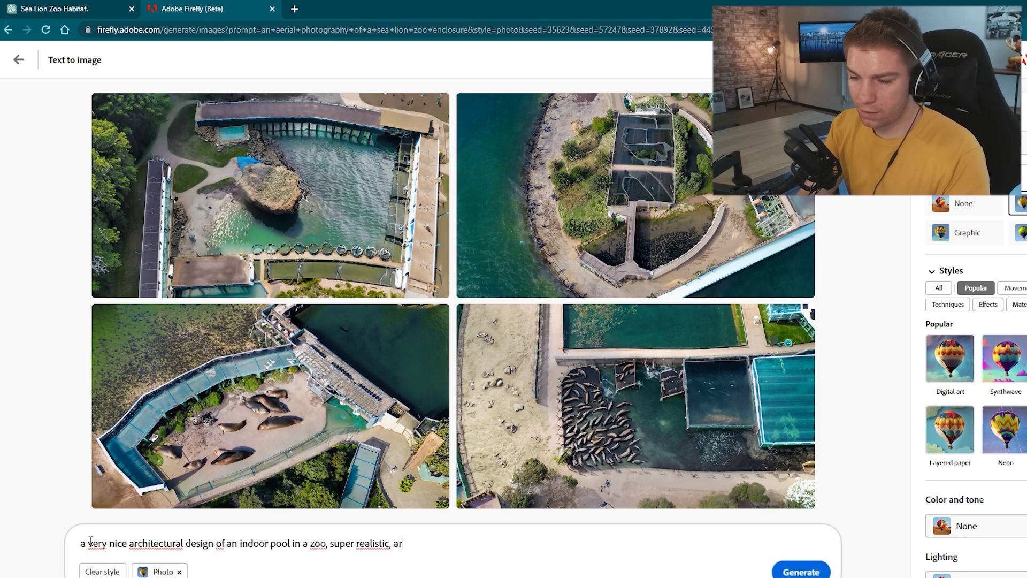
{"action": "type", "text": "chitecture, photgraphy,"}
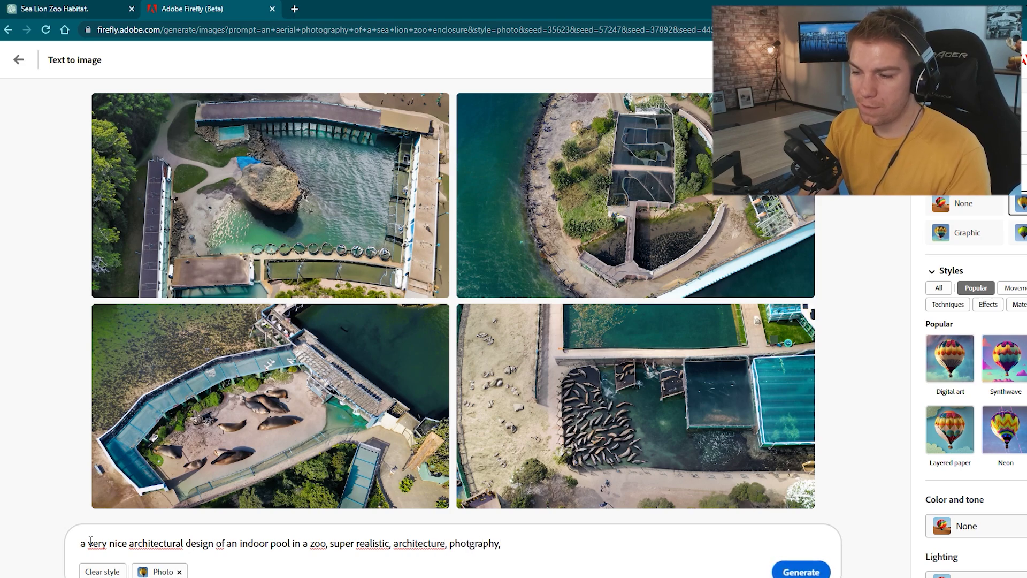
{"action": "key", "text": "BackSpace"}
{"action": "key", "text": "BackSpace"}
{"action": "key", "text": "BackSpace"}
{"action": "key", "text": "BackSpace"}
{"action": "key", "text": "BackSpace"}
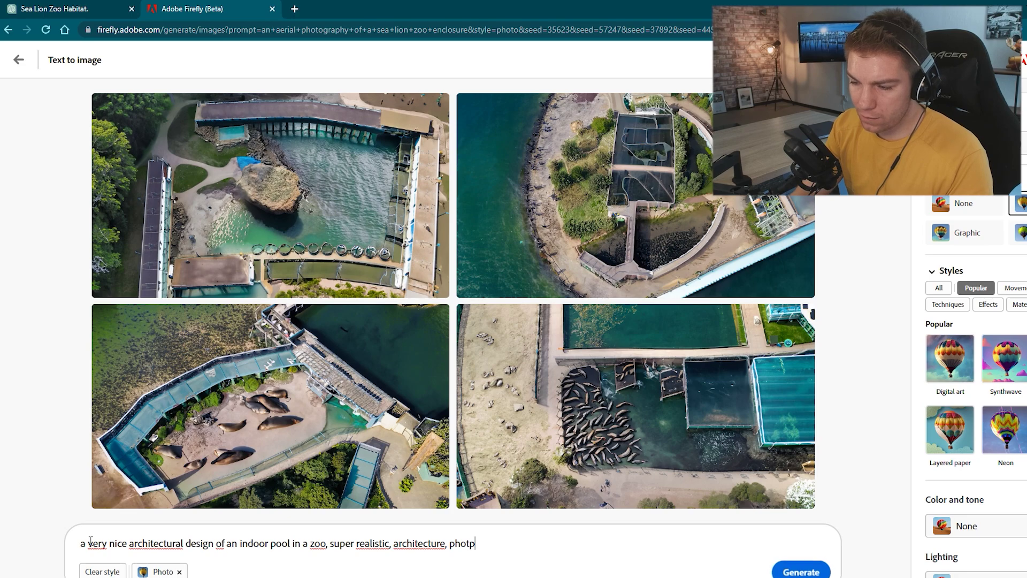
{"action": "type", "text": "ography"}
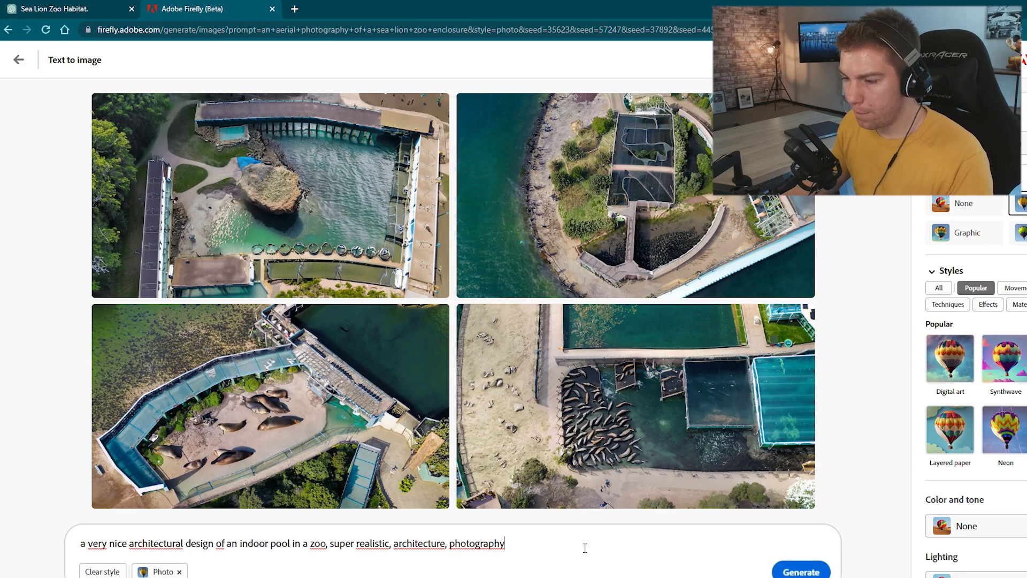
{"action": "left_click", "coordinate": [783, 569]}
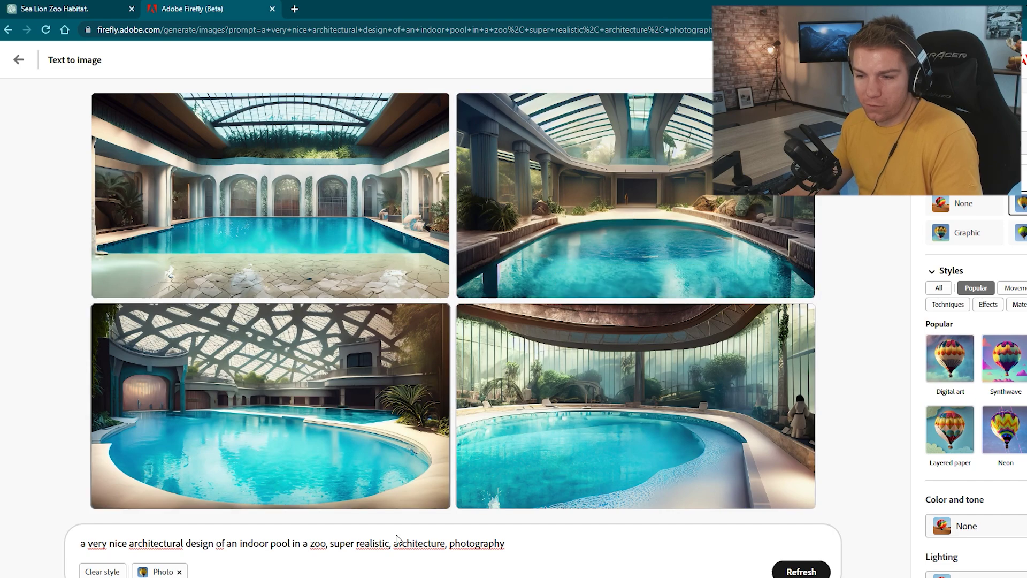
Add "for sea lions" after "zoo" in the prompt, generate the images, and request variations similar to the second result
{"action": "double_click", "coordinate": [317, 545]}
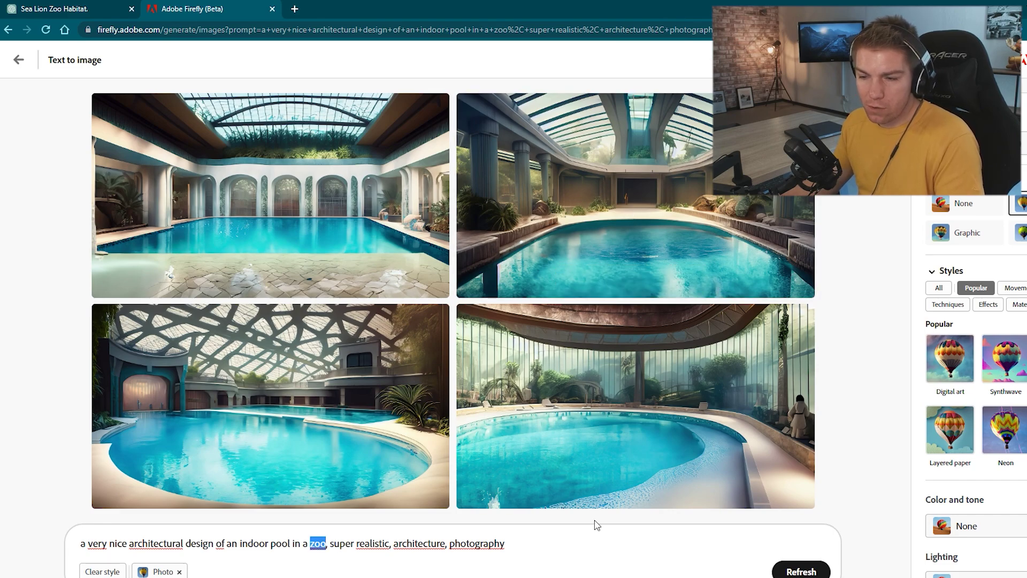
{"action": "key", "text": "Right"}
{"action": "type", "text": "for sea l"}
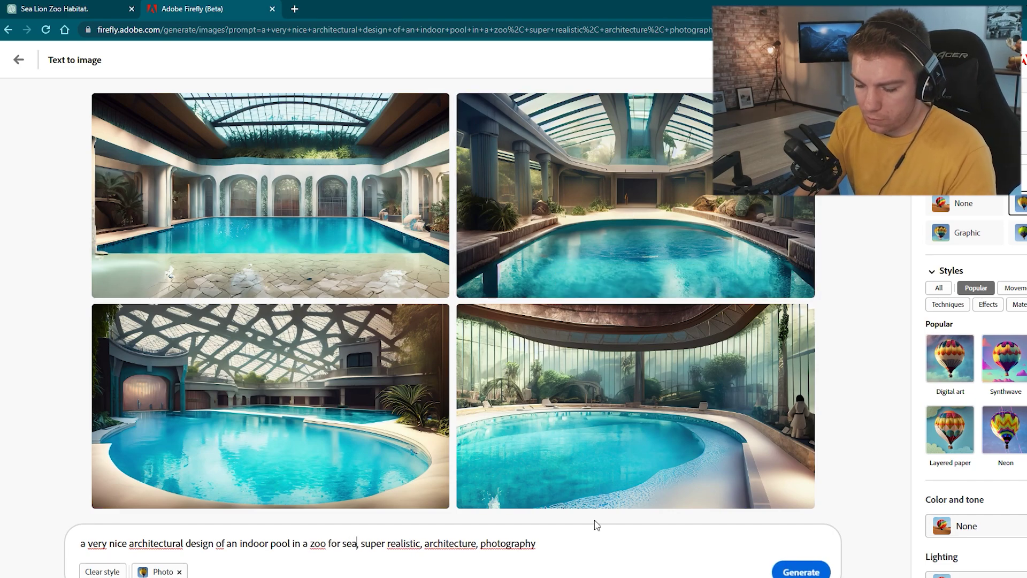
{"action": "type", "text": "ions"}
{"action": "key", "text": "Return"}
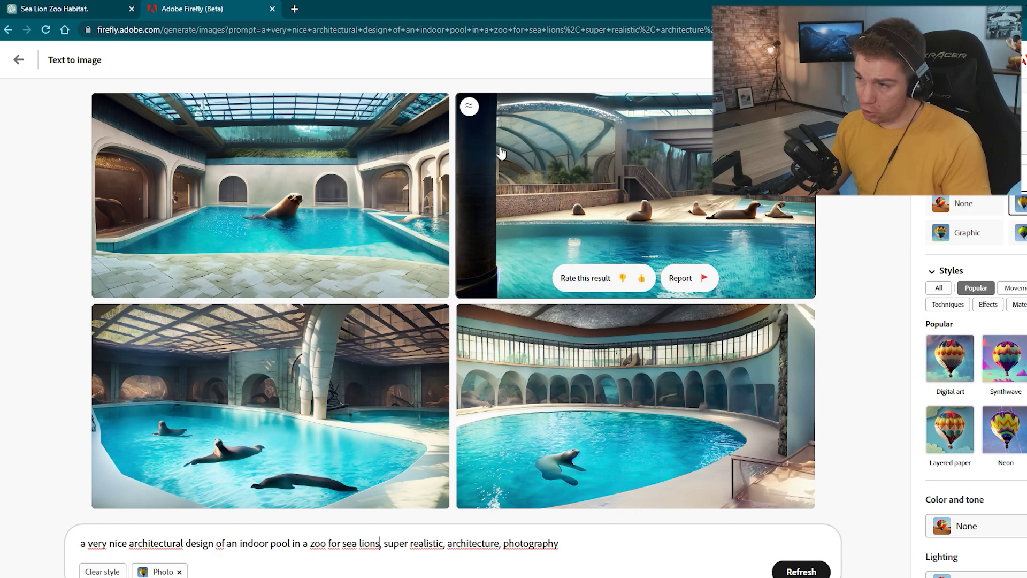
{"action": "left_click", "coordinate": [470, 108]}
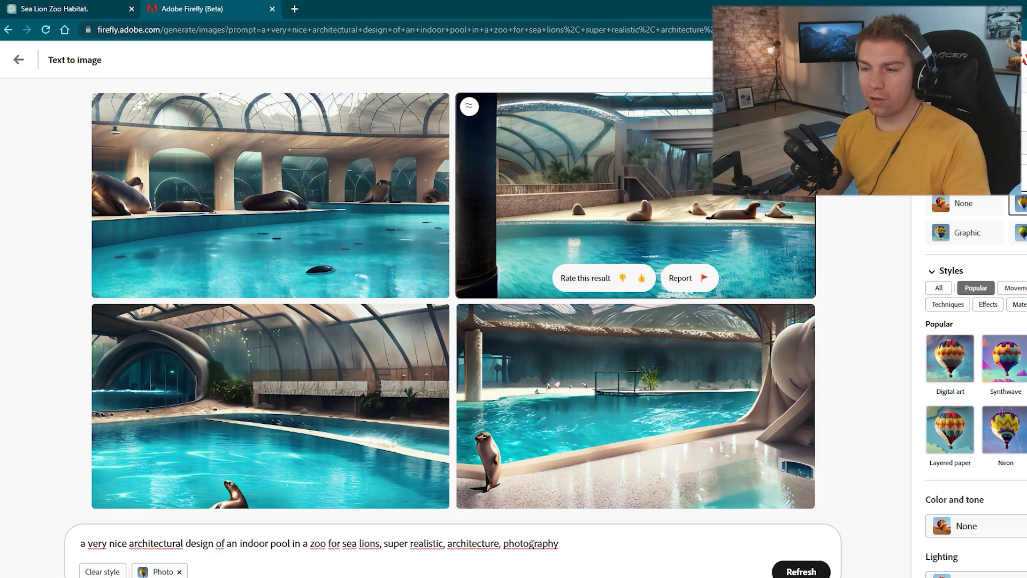
Replace the prompt with "a super realistic landscape photography of a sicilian lake" and generate the images
{"action": "left_click_drag", "start_coordinate": [579, 541], "coordinate": [65, 545]}
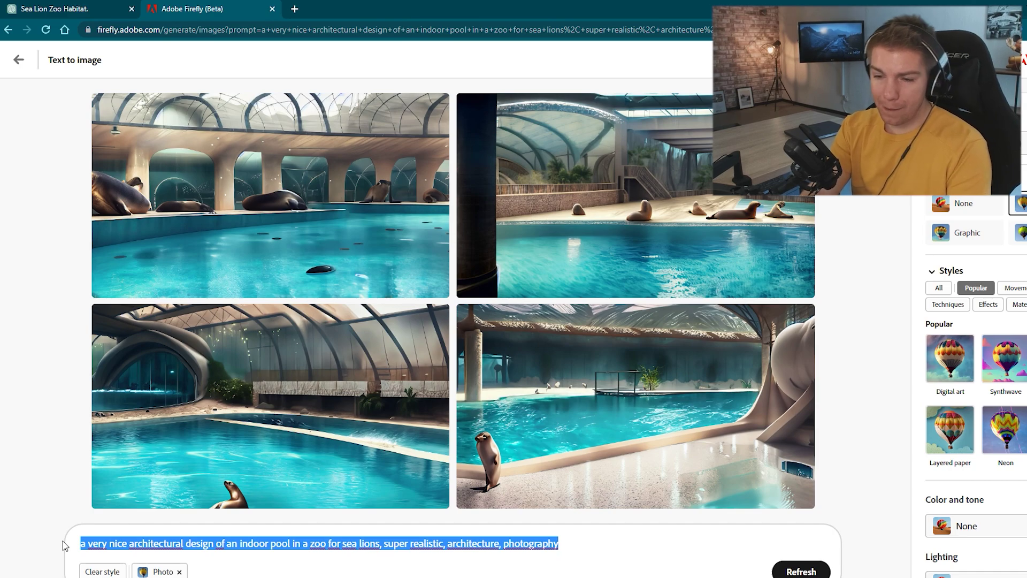
{"action": "type", "text": "a "}
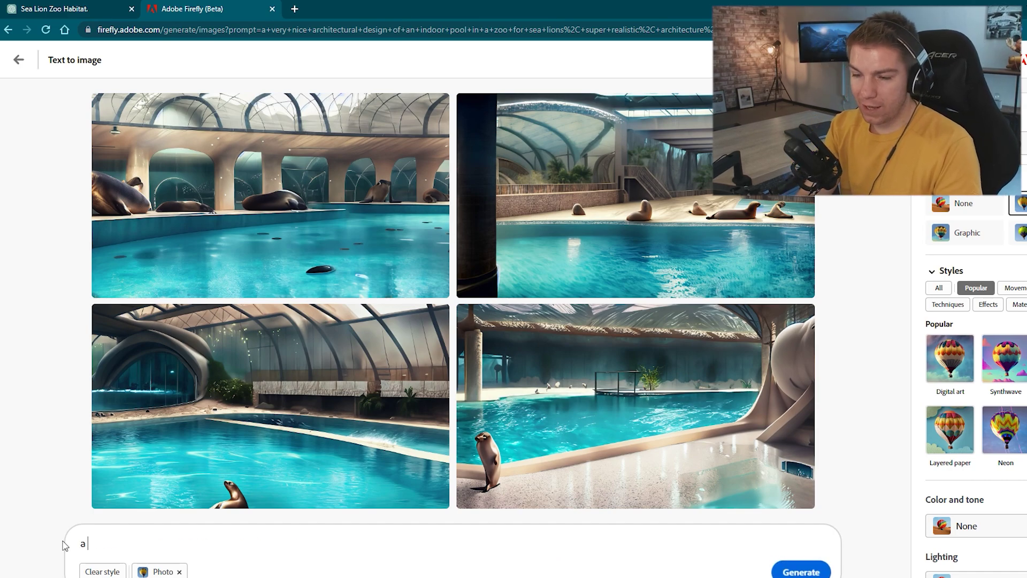
{"action": "type", "text": "super realistic "}
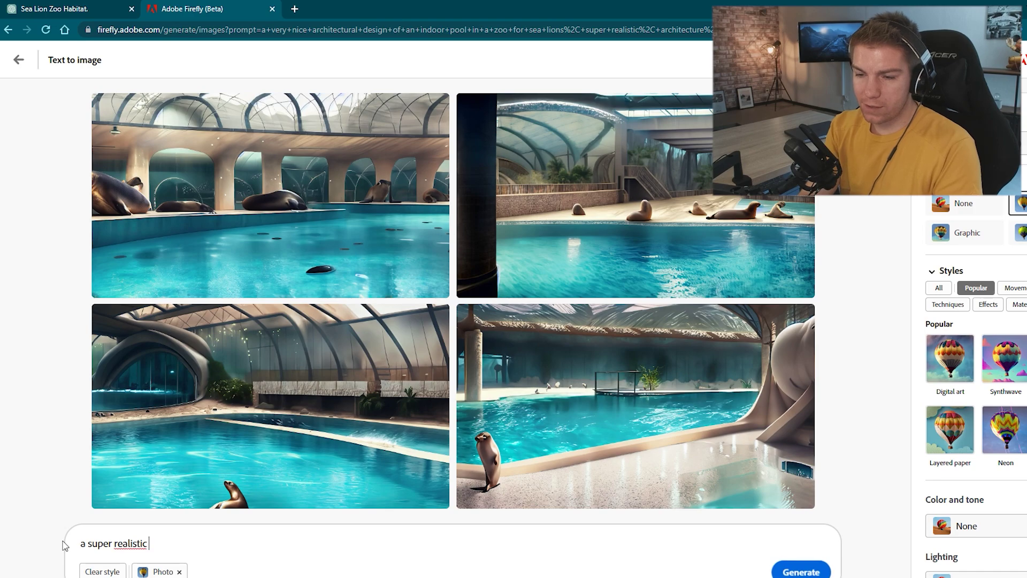
{"action": "type", "text": "natur pl"}
{"action": "key", "text": "BackSpace"}
{"action": "key", "text": "BackSpace"}
{"action": "key", "text": "BackSpace"}
{"action": "key", "text": "BackSpace"}
{"action": "key", "text": "BackSpace"}
{"action": "key", "text": "BackSpace"}
{"action": "key", "text": "BackSpace"}
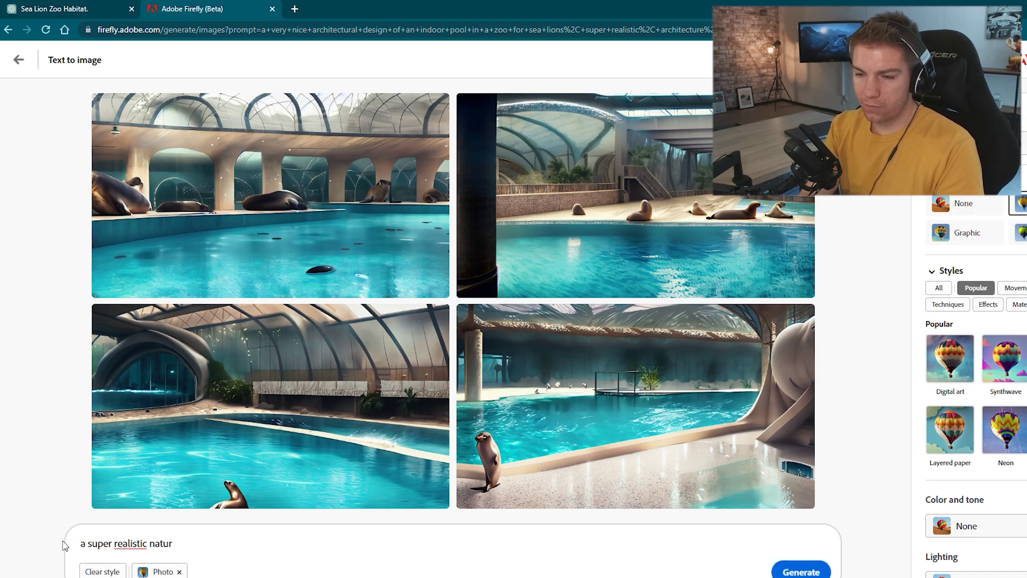
{"action": "key", "text": "BackSpace"}
{"action": "type", "text": "lands"}
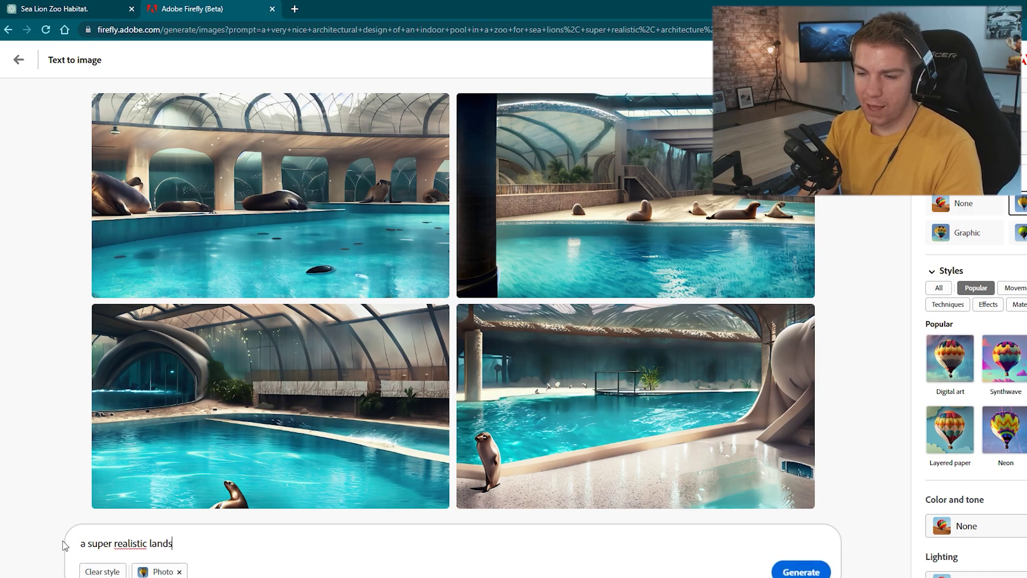
{"action": "type", "text": "cape photog"}
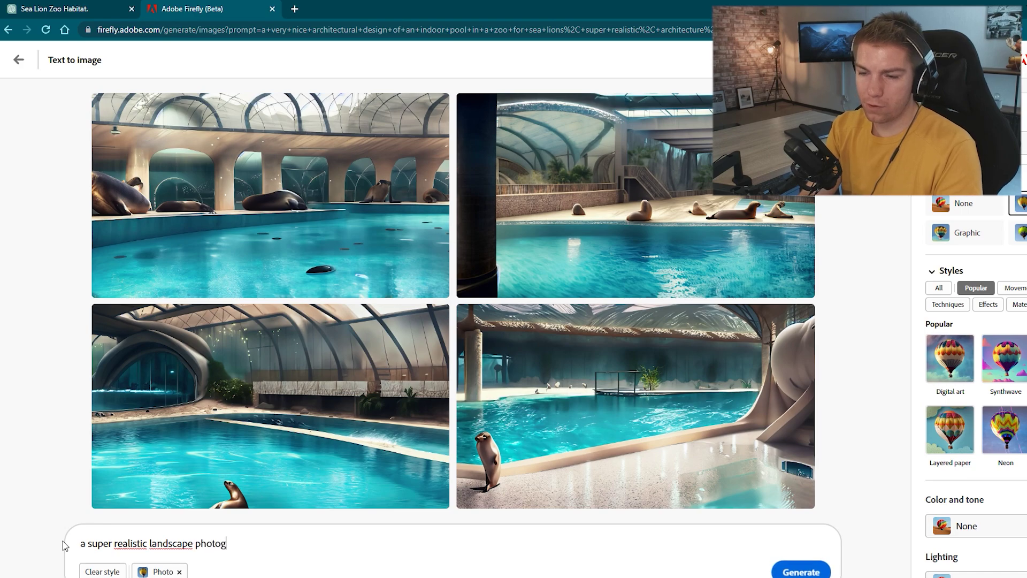
{"action": "type", "text": "raphy of a s"}
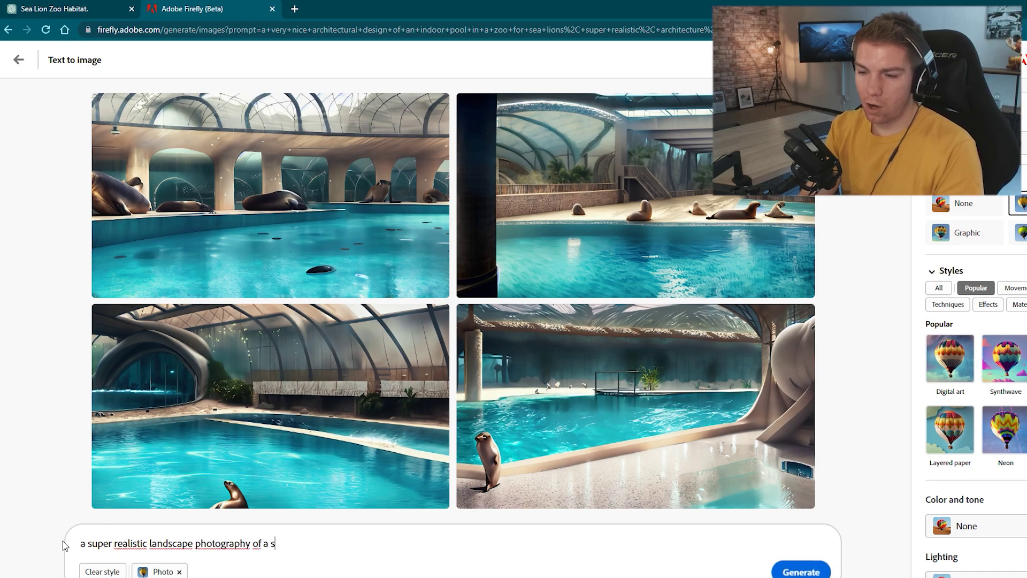
{"action": "type", "text": "icilian lake"}
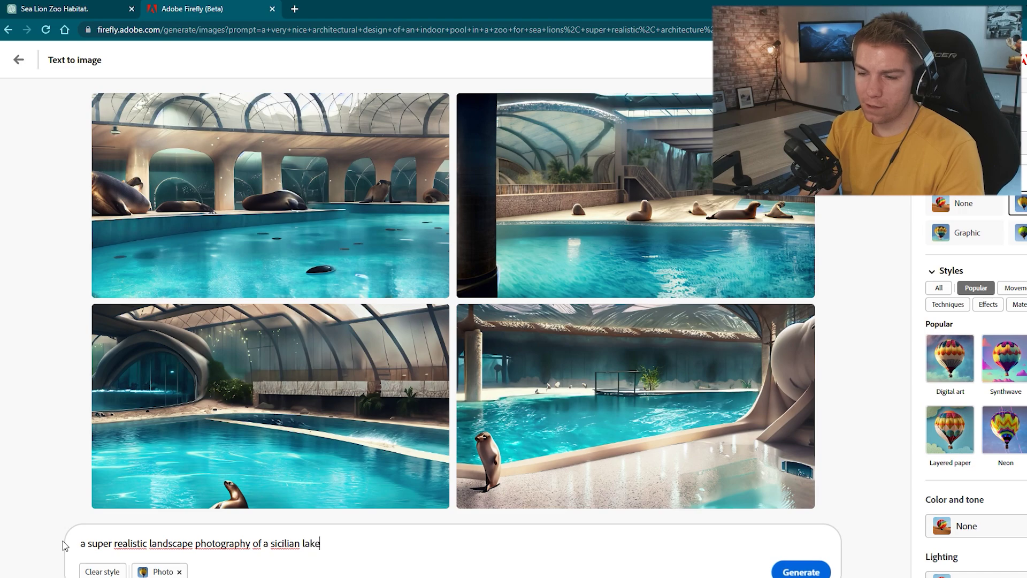
{"action": "key", "text": "Return"}
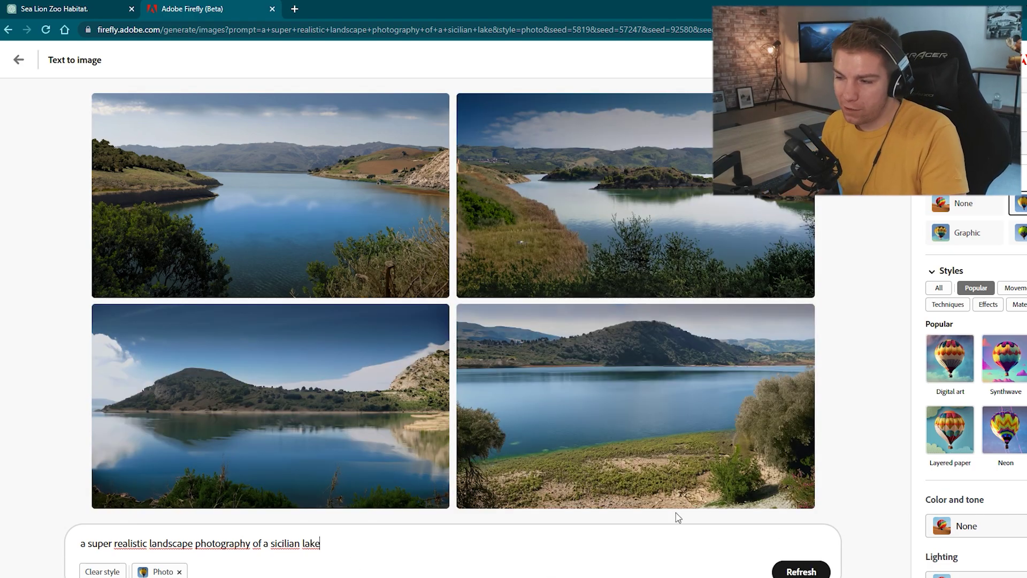
Change "a sicilian lake" in the prompt to "typical sicilian plants" and generate new images
{"action": "mouse_move", "coordinate": [659, 460]}
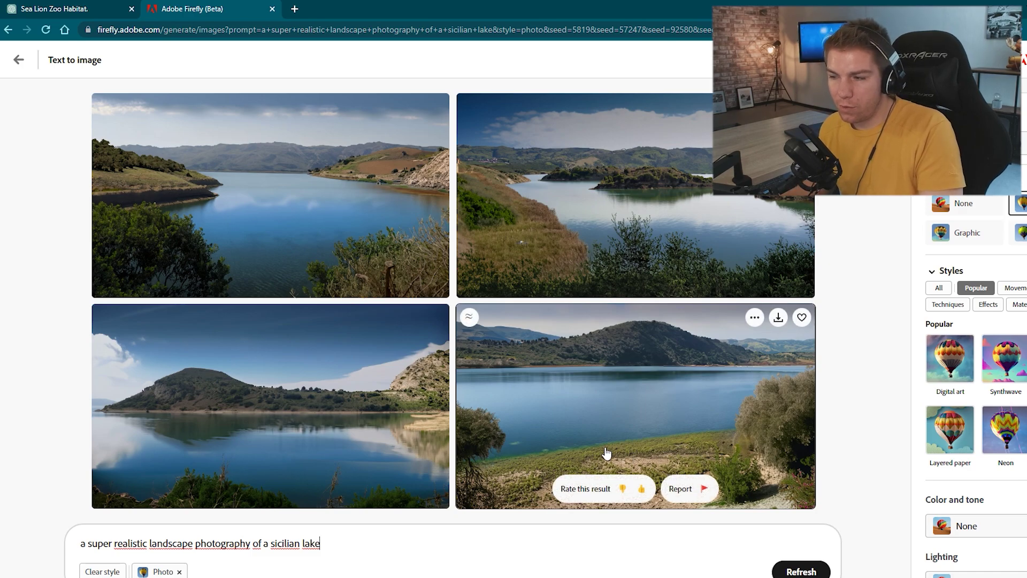
{"action": "mouse_move", "coordinate": [298, 424]}
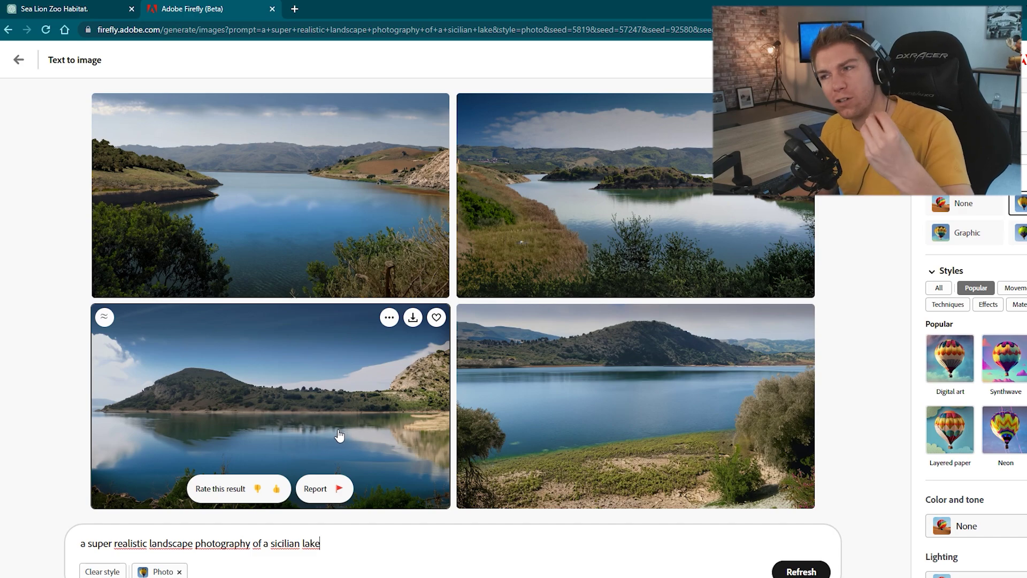
{"action": "mouse_move", "coordinate": [433, 175]}
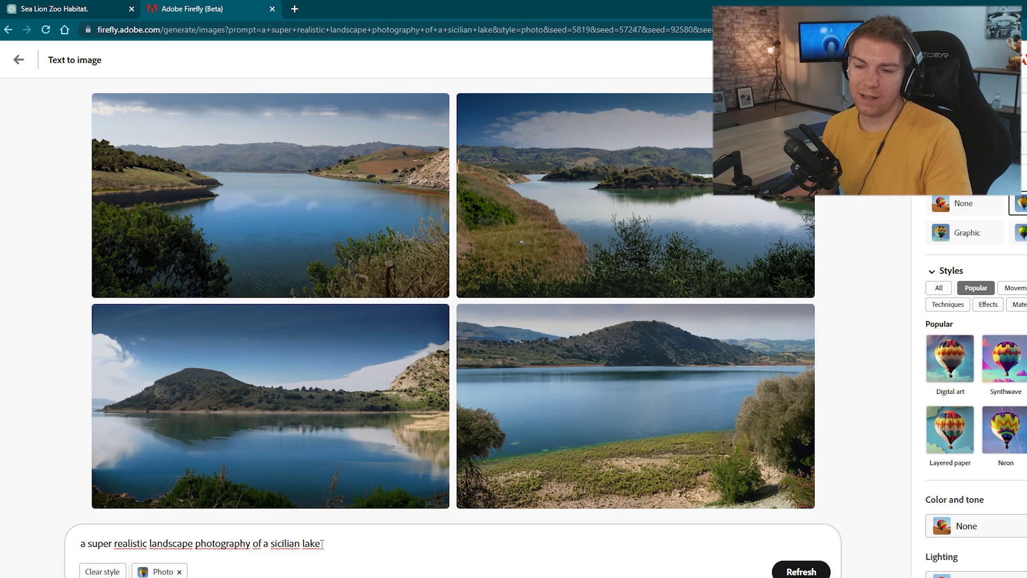
{"action": "left_click_drag", "start_coordinate": [320, 543], "coordinate": [264, 543]}
{"action": "type", "text": "sici"}
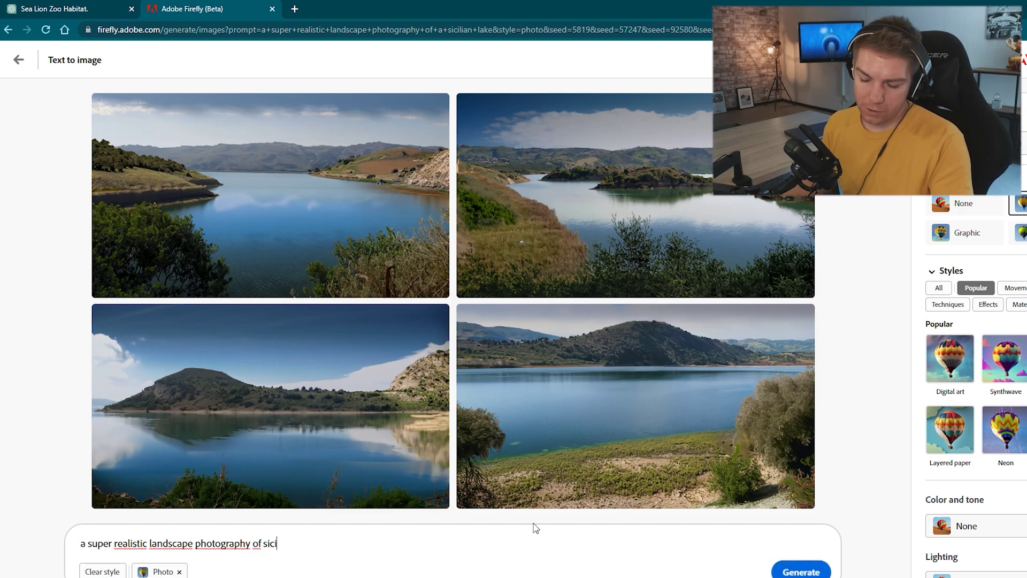
{"action": "type", "text": "lian plants"}
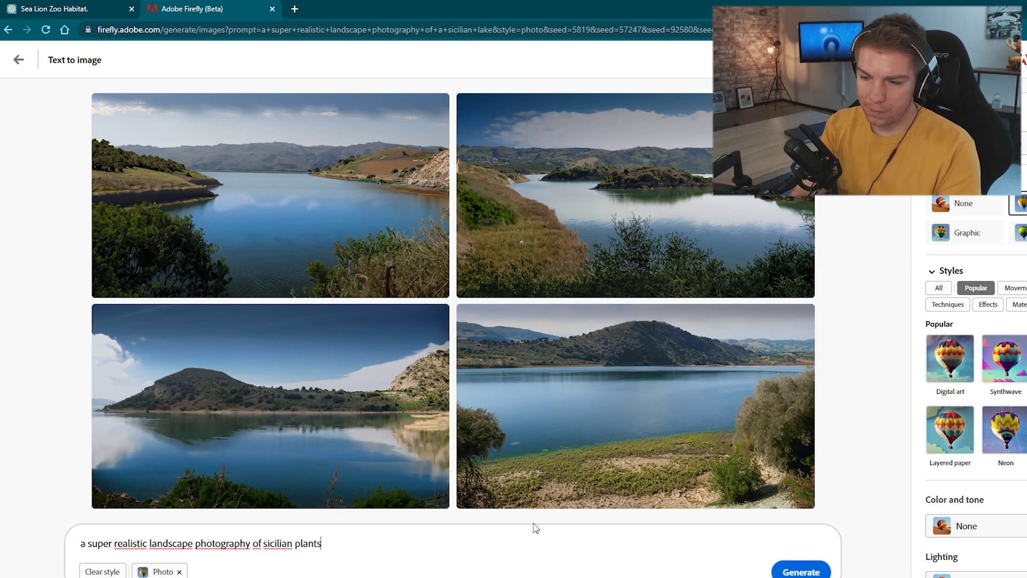
{"action": "key", "text": "Left"}
{"action": "key", "text": "Left"}
{"action": "key", "text": "Left"}
{"action": "key", "text": "Left"}
{"action": "key", "text": "Left"}
{"action": "key", "text": "Left"}
{"action": "key", "text": "Left"}
{"action": "key", "text": "Left"}
{"action": "key", "text": "Left"}
{"action": "key", "text": "Left"}
{"action": "key", "text": "Left"}
{"action": "key", "text": "Left"}
{"action": "key", "text": "Left"}
{"action": "key", "text": "Left"}
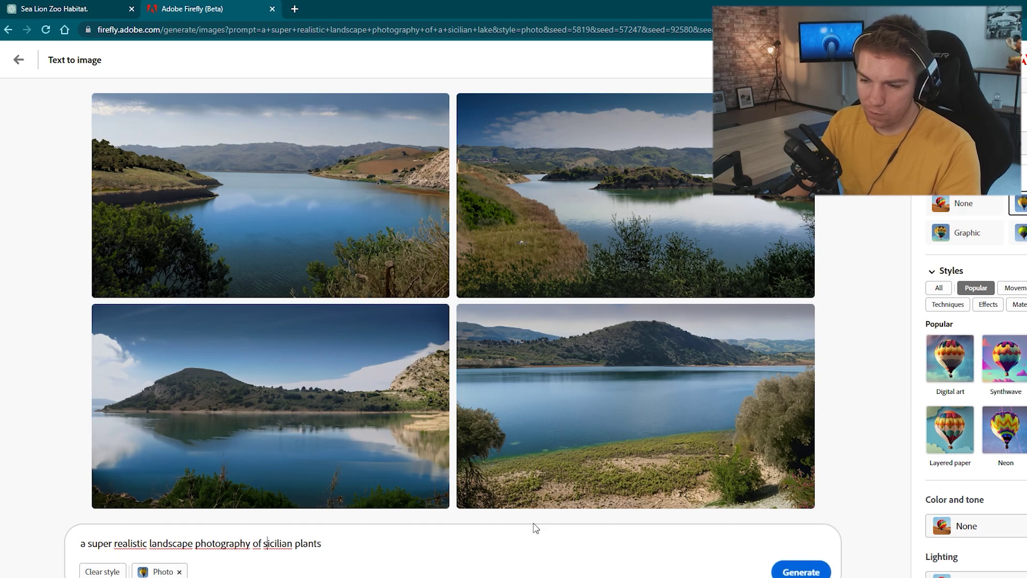
{"action": "key", "text": "Left"}
{"action": "type", "text": "typical"}
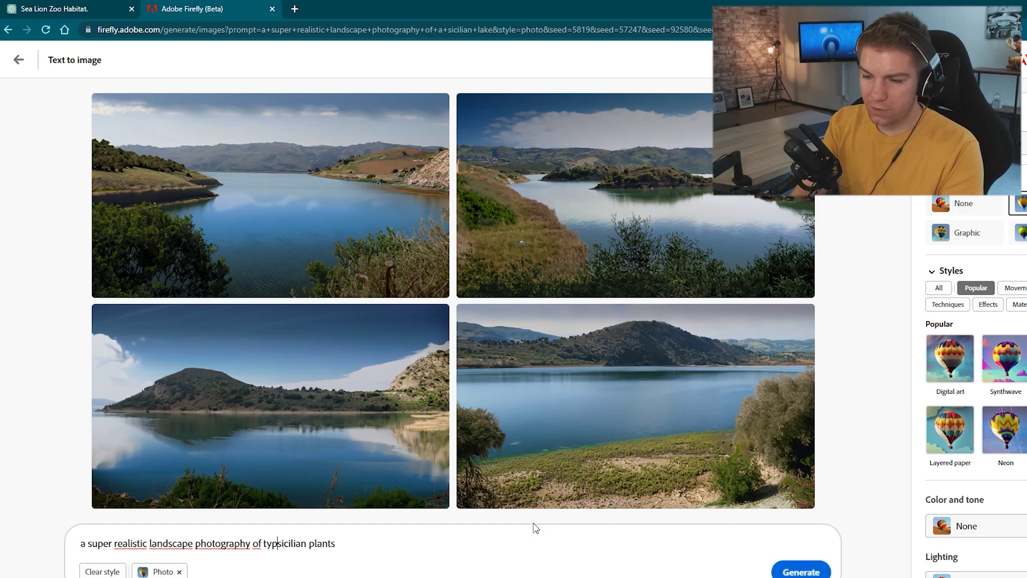
{"action": "key", "text": "Return"}
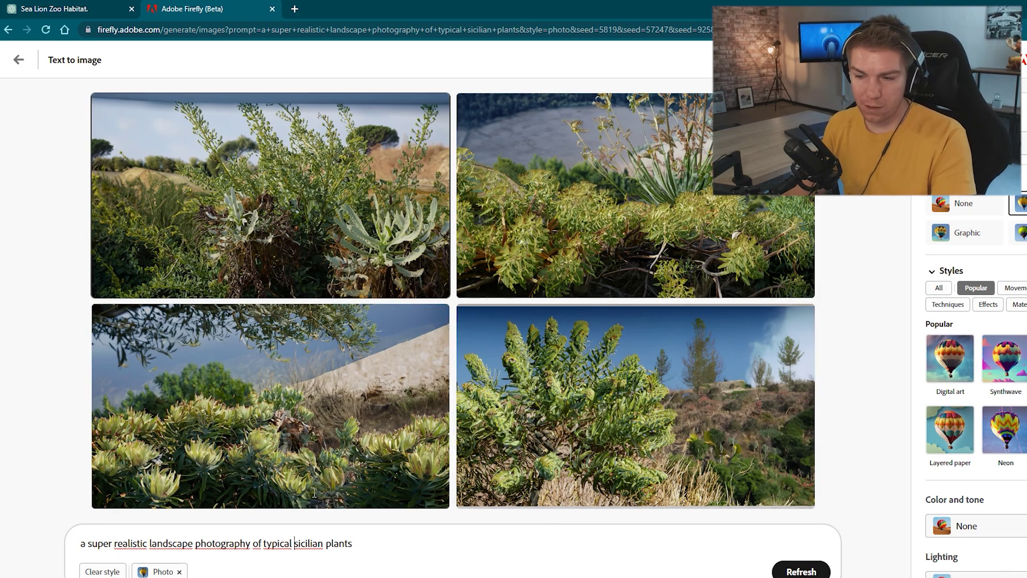
Change "plants" in the prompt to "flowers" and generate new images
{"action": "type", "text": "flowers"}
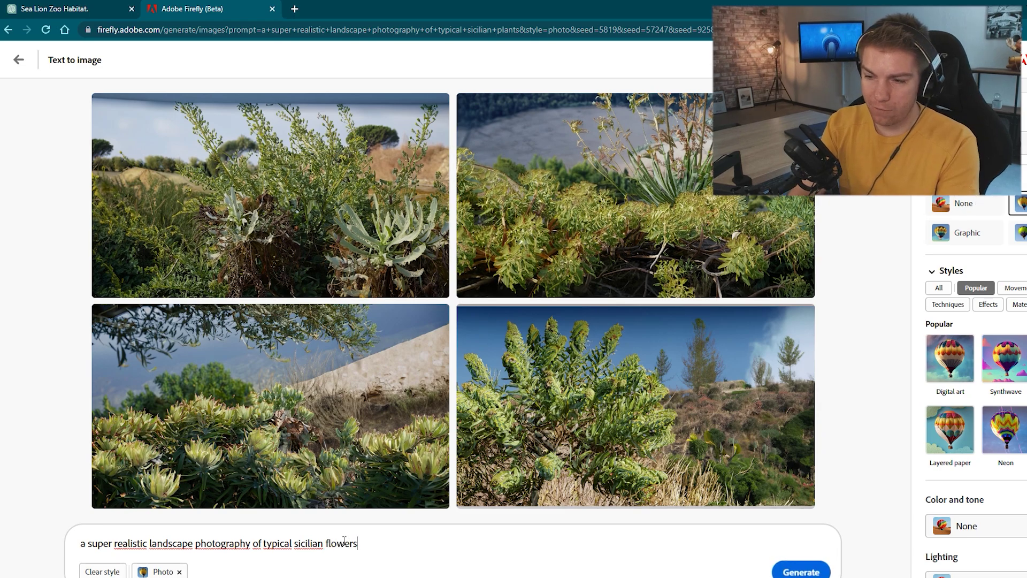
{"action": "key", "text": "Return"}
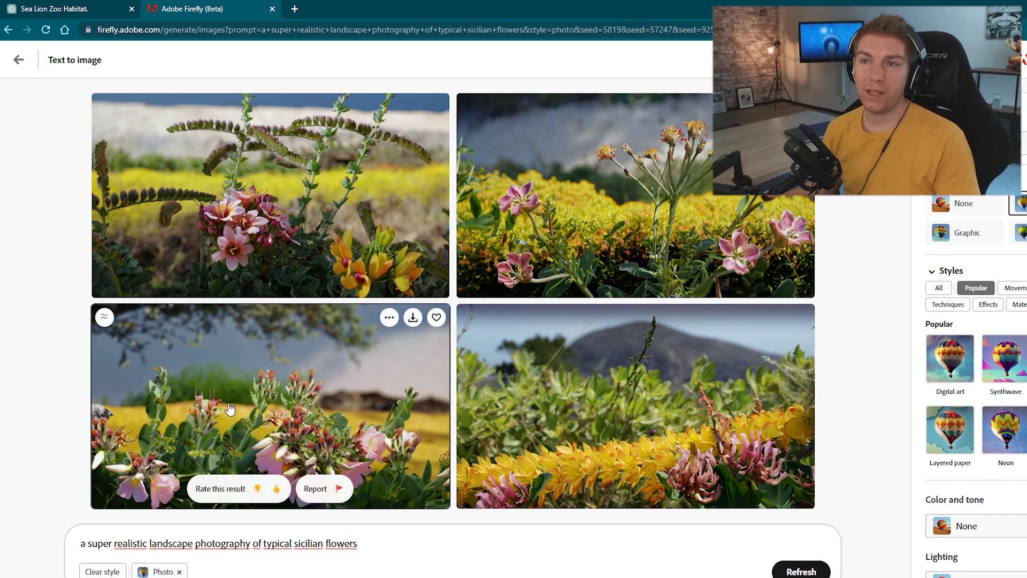
Leave text-to-image generation, return to the Firefly home page and open the Text effects generator
{"action": "left_click", "coordinate": [19, 61]}
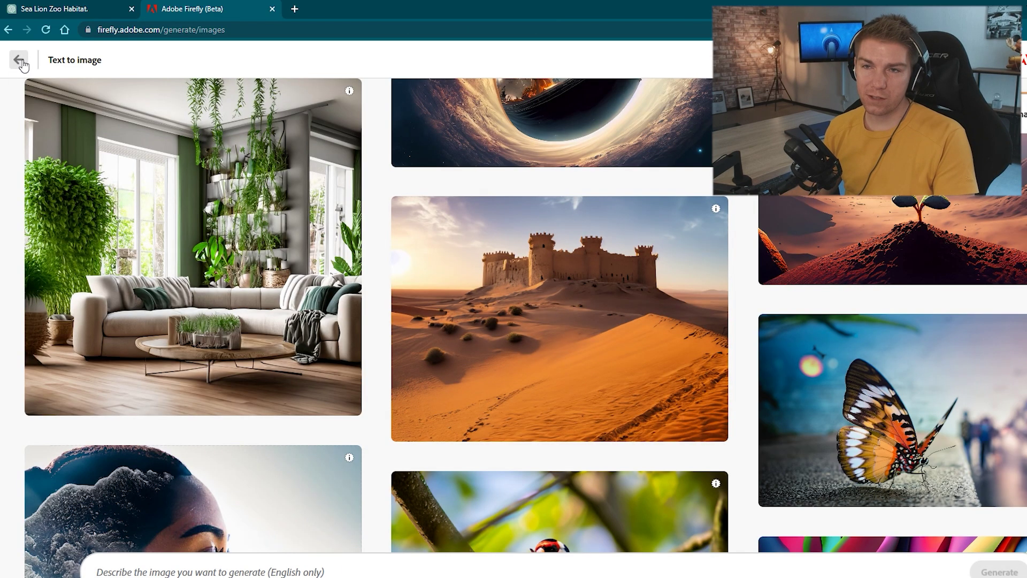
{"action": "type", "text": "painting of mountains a"}
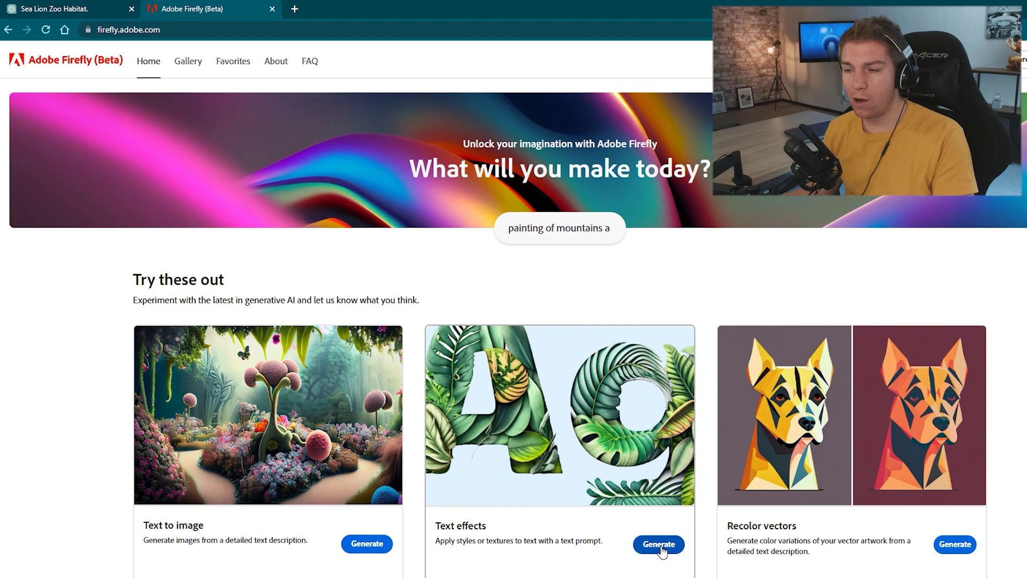
{"action": "left_click", "coordinate": [658, 543]}
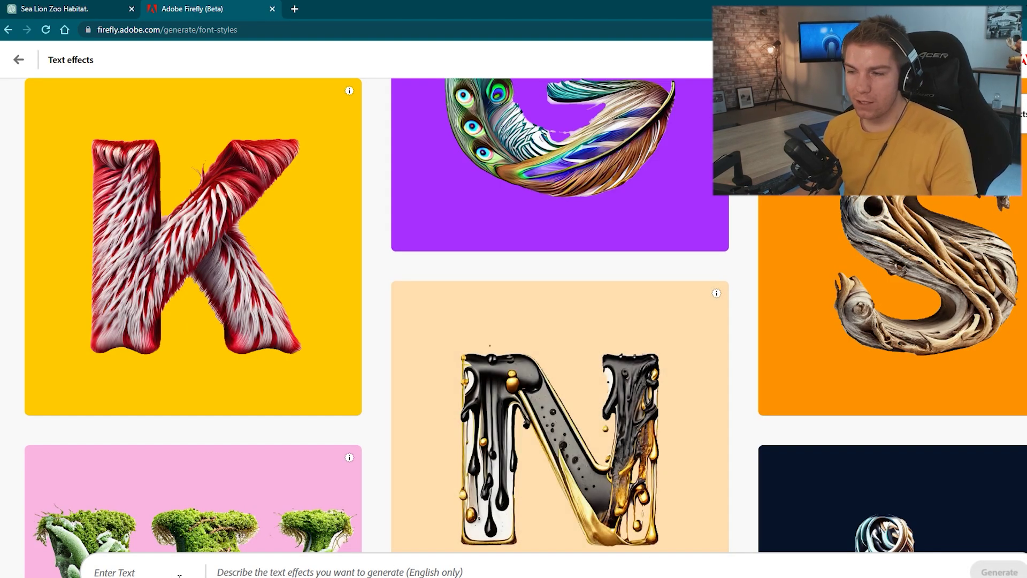
Generate a text effect for the word "Sicily" with the description "a pattern of typical sicilian flowers"
{"action": "left_click", "coordinate": [178, 575]}
{"action": "type", "text": "Sicily"}
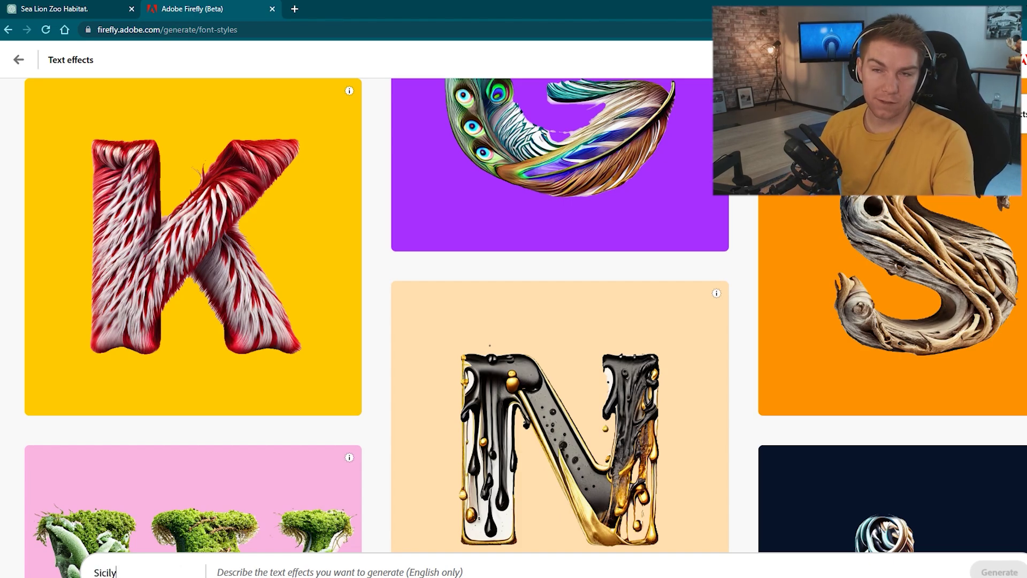
{"action": "left_click", "coordinate": [320, 571]}
{"action": "type", "text": "a pat"}
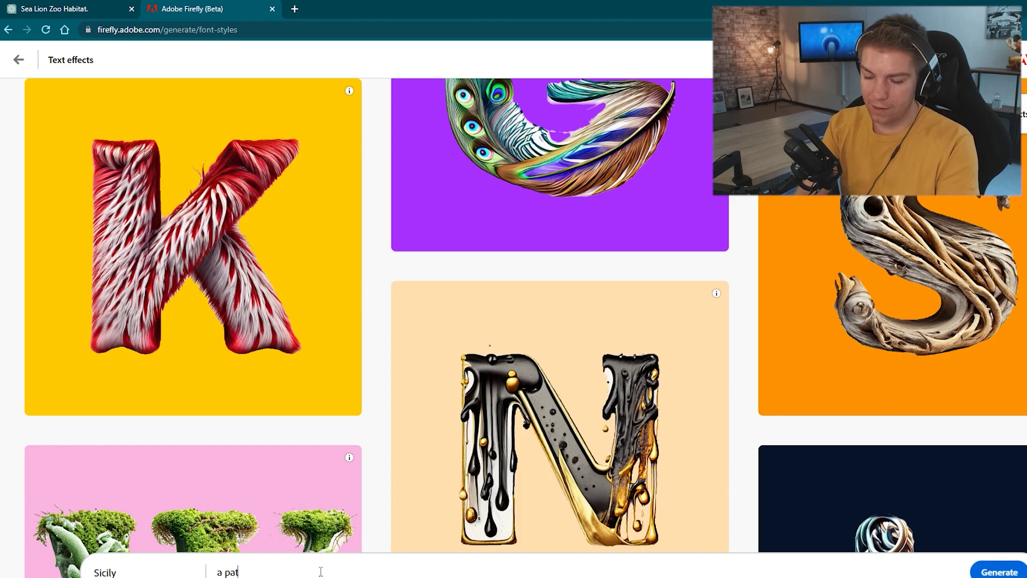
{"action": "type", "text": "tern of typ"}
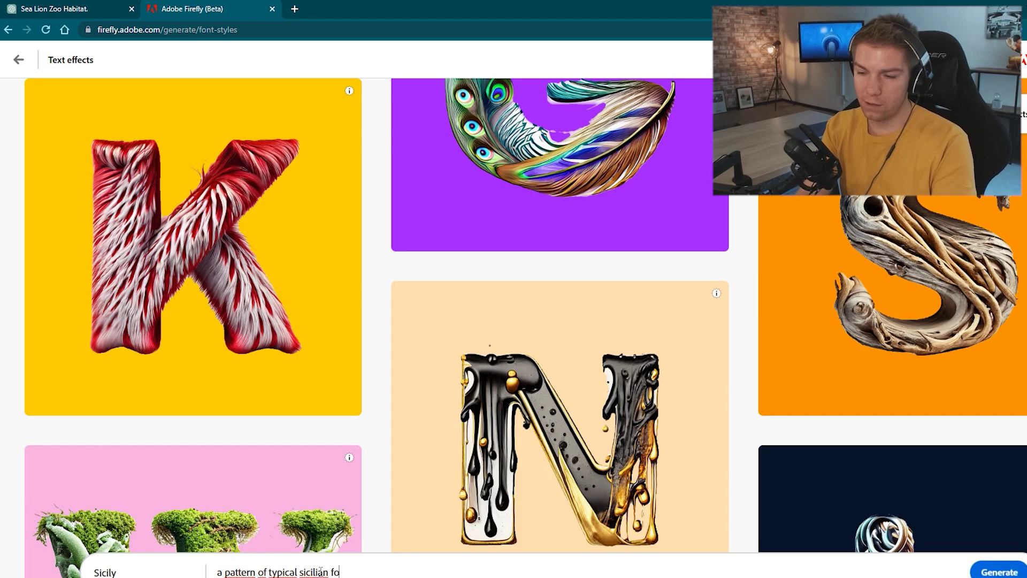
{"action": "type", "text": "ical sicilian flowers"}
{"action": "key", "text": "Return"}
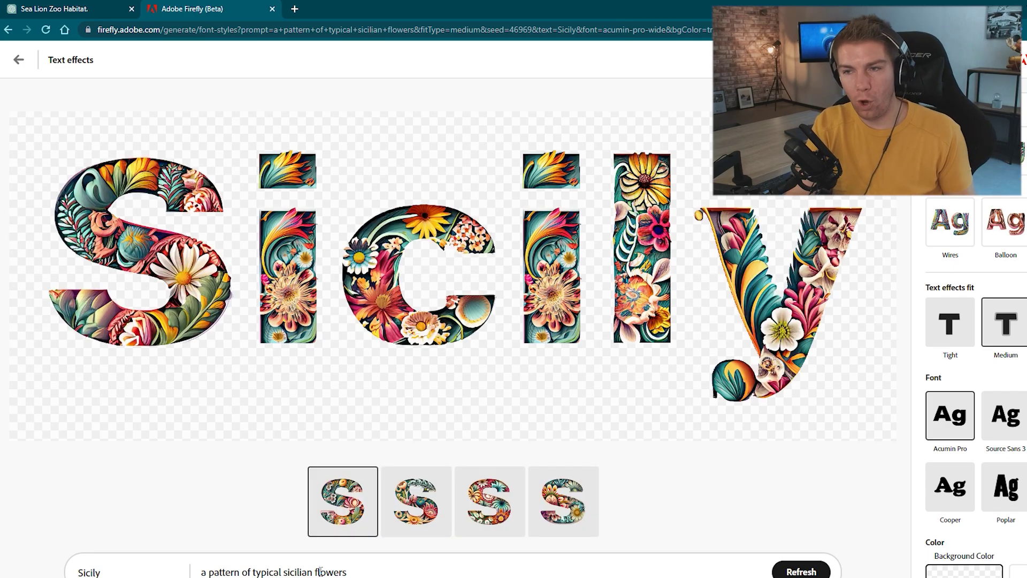
Replace the styled word with "AI" and generate the text effect again
{"action": "double_click", "coordinate": [118, 566]}
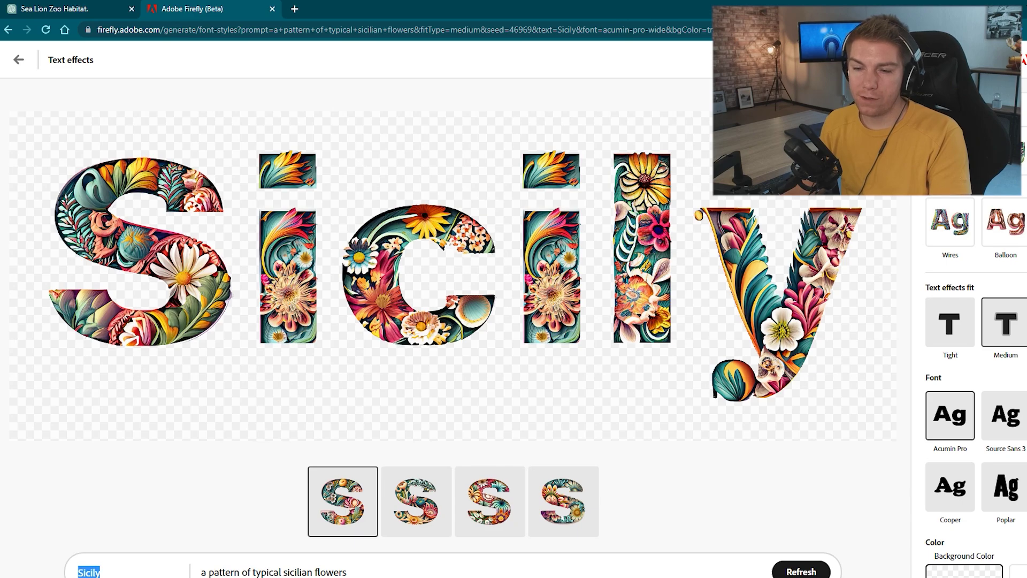
{"action": "type", "text": "AI"}
{"action": "key", "text": "Return"}
Replace the effect description with "close up of electronic chips and connectors, dramatic lighting, super close up" and generate the text effect
{"action": "triple_click", "coordinate": [212, 572]}
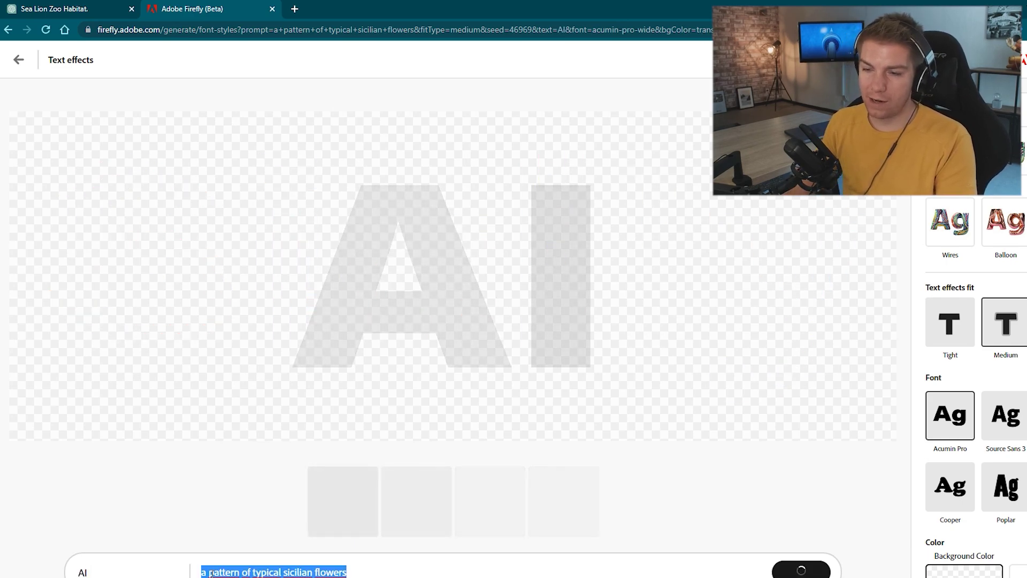
{"action": "type", "text": "close up "}
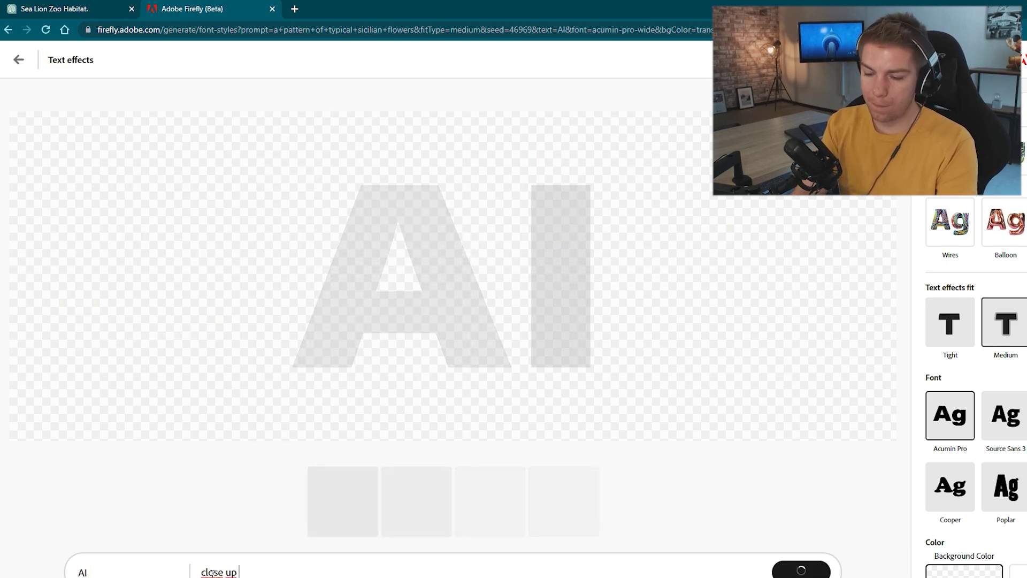
{"action": "type", "text": "of elect"}
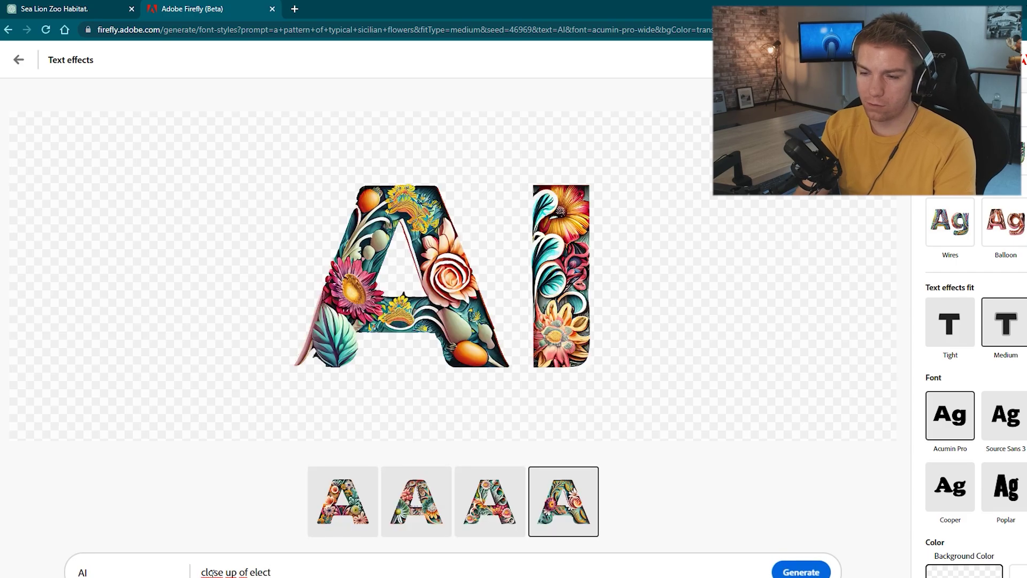
{"action": "type", "text": "roni"}
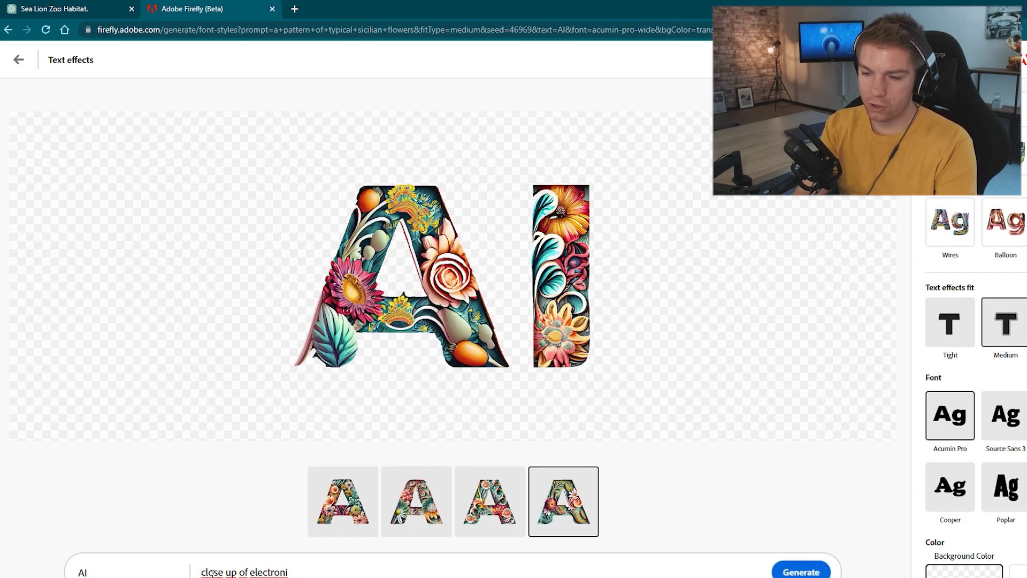
{"action": "type", "text": "c chips and conn"}
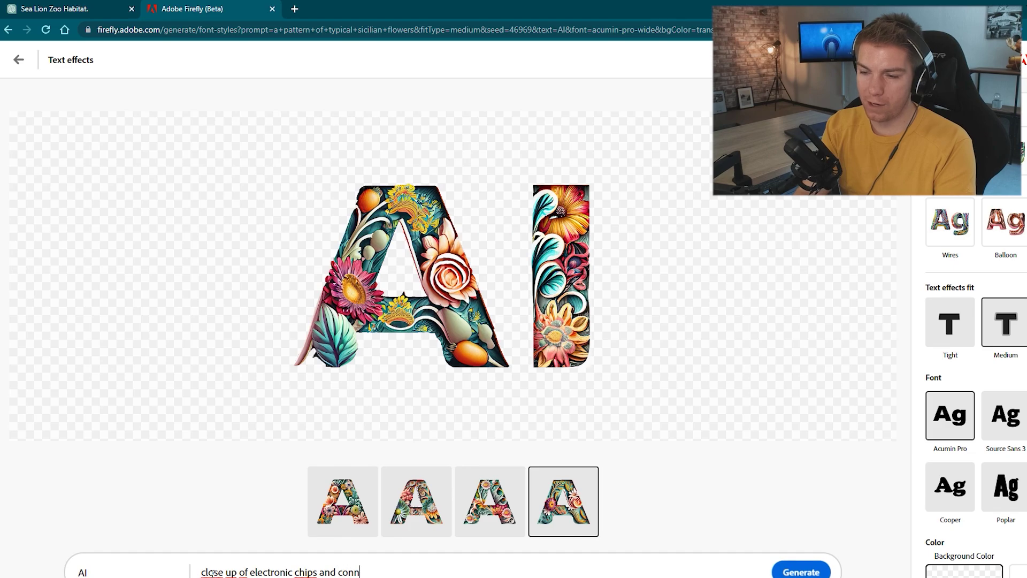
{"action": "type", "text": "ectors, dramatic"}
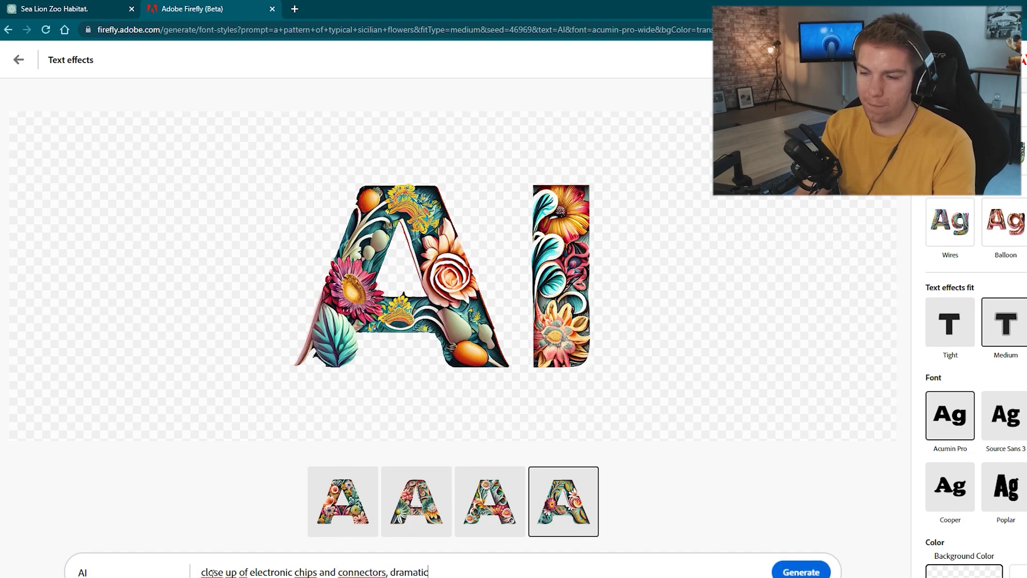
{"action": "type", "text": " lighting, "}
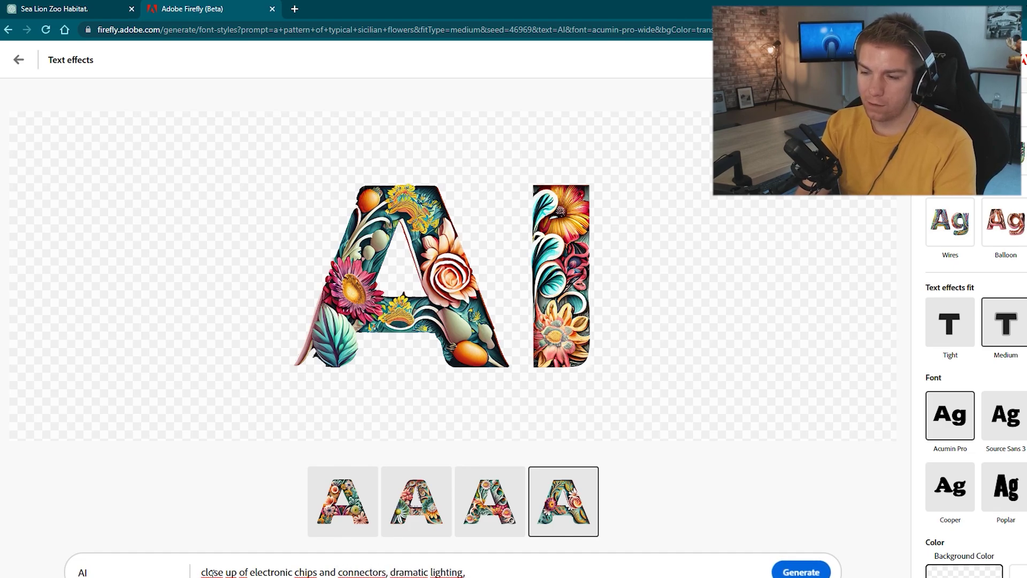
{"action": "type", "text": "sup"}
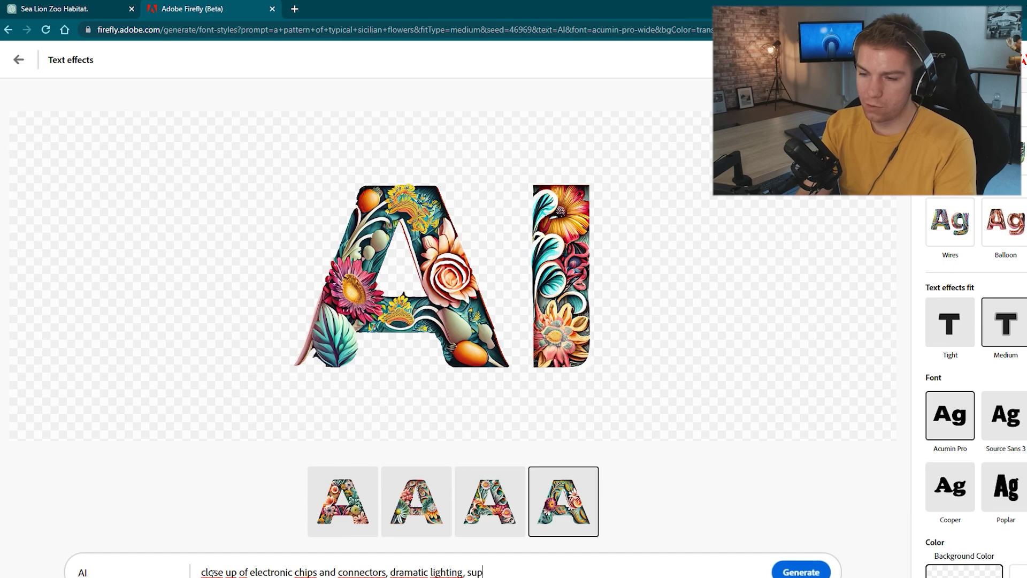
{"action": "type", "text": "er close up"}
{"action": "key", "text": "Return"}
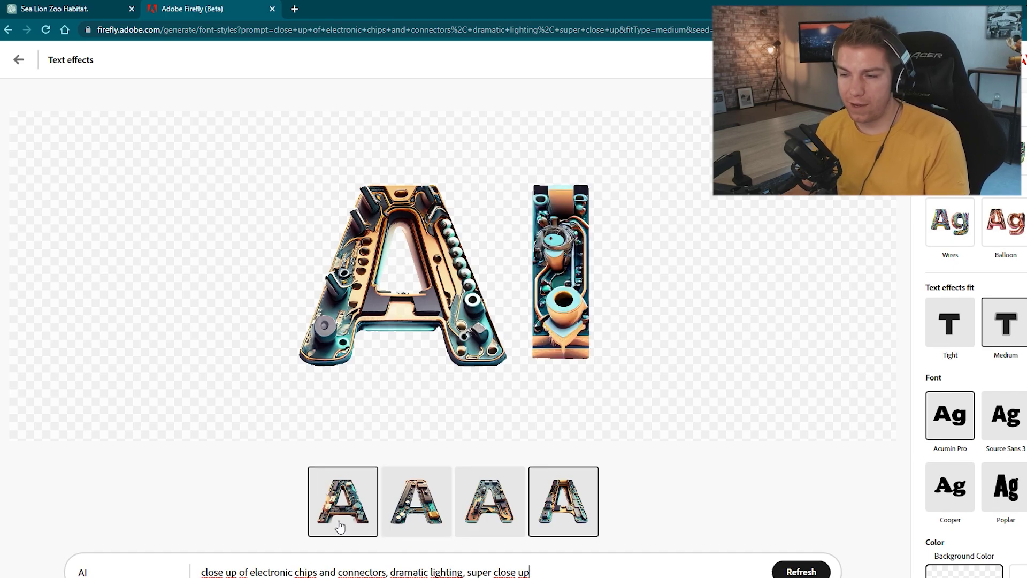
Compare the first and third generated variations of "AI" and select the first one
{"action": "left_click", "coordinate": [365, 519]}
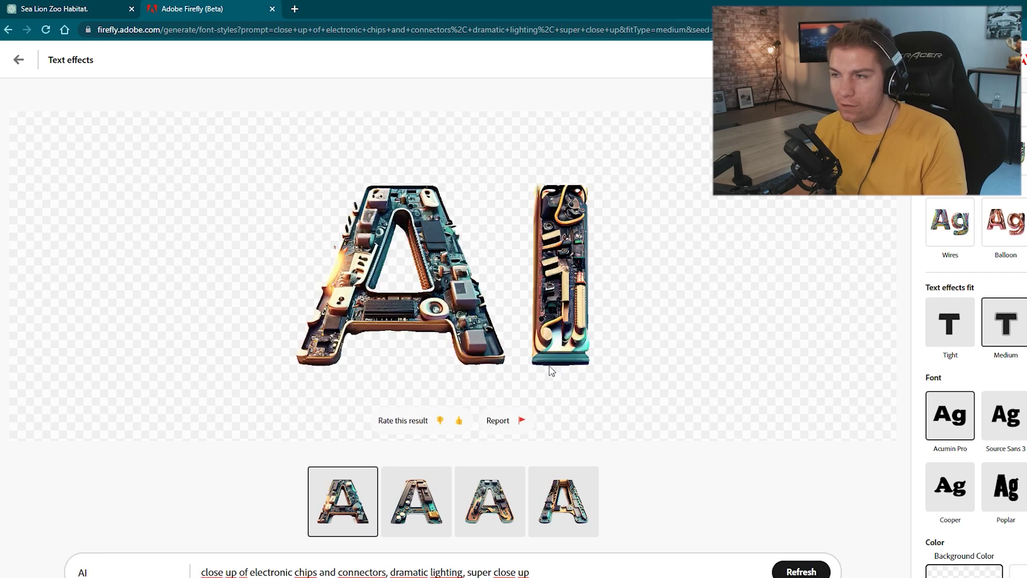
{"action": "left_click", "coordinate": [501, 481]}
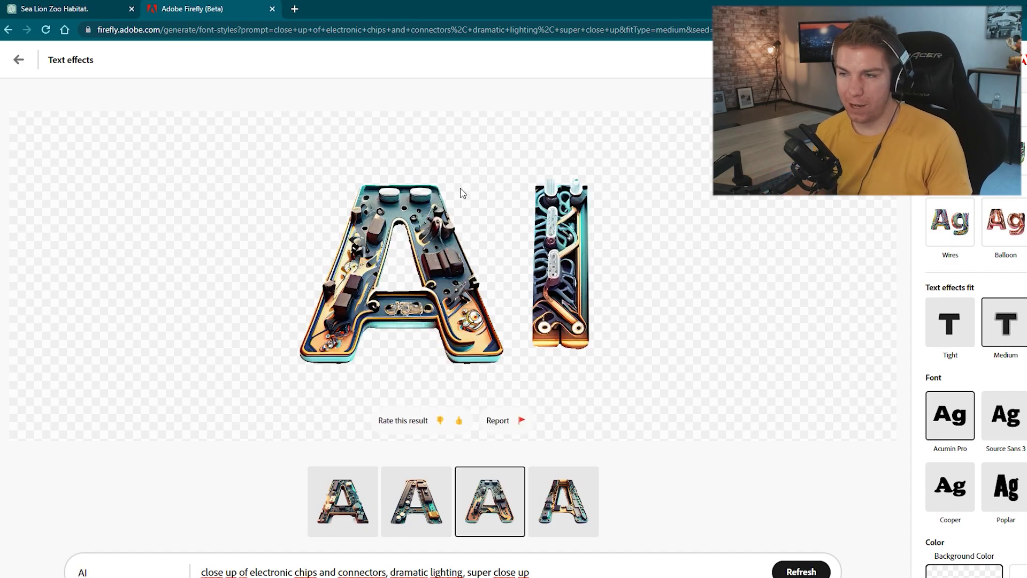
{"action": "left_click", "coordinate": [349, 478]}
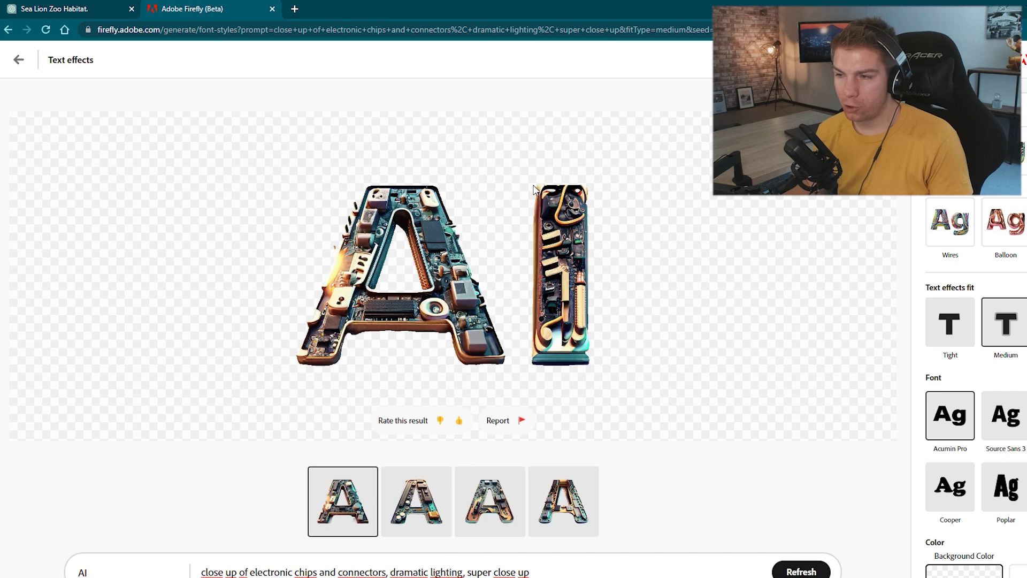